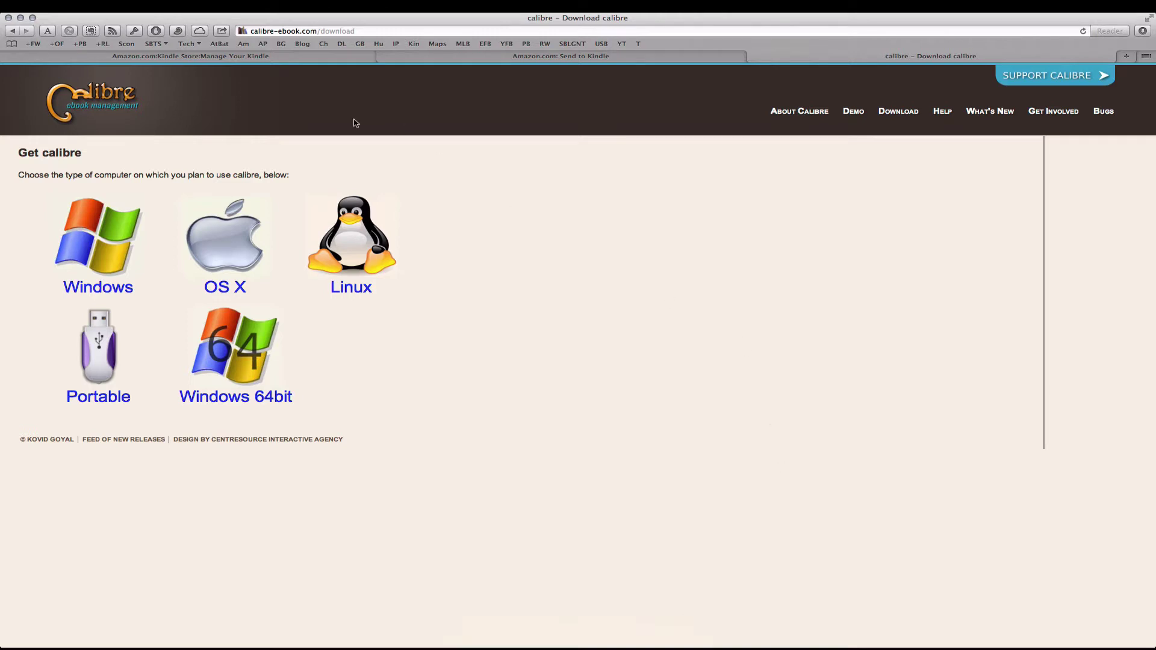
Step: Look up the Send-to-Kindle e-mail address of the 2nd Kindle in Amazon's Personal Document Settings
left_click(258, 57)
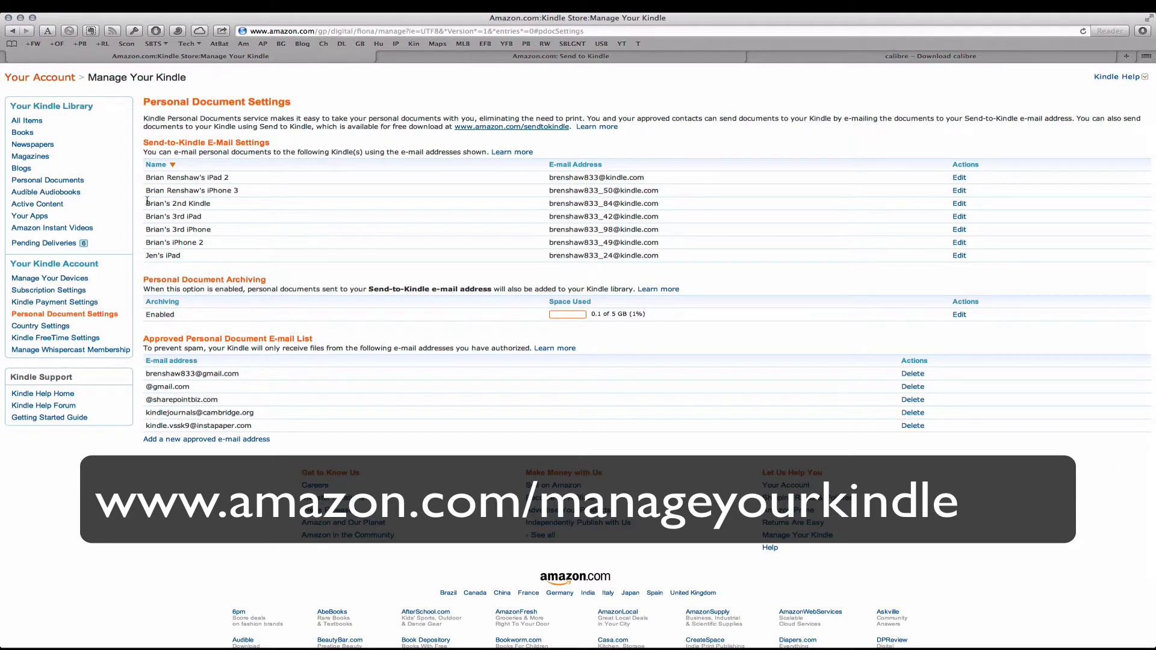
left_click_drag(146, 204, 649, 215)
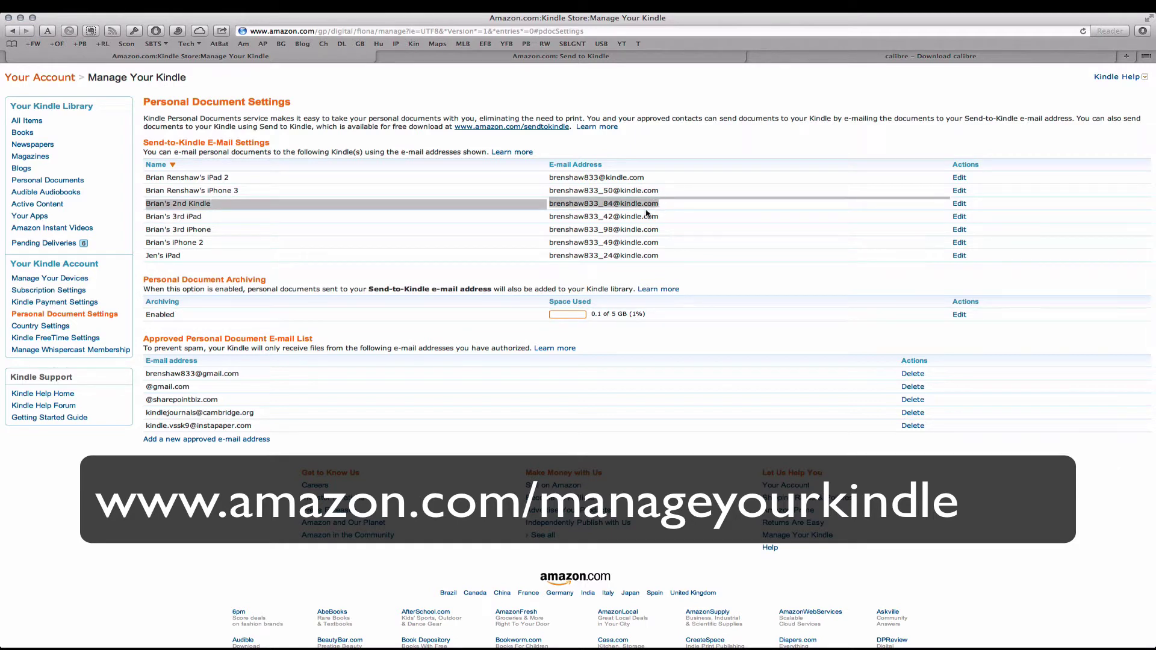
left_click(675, 216)
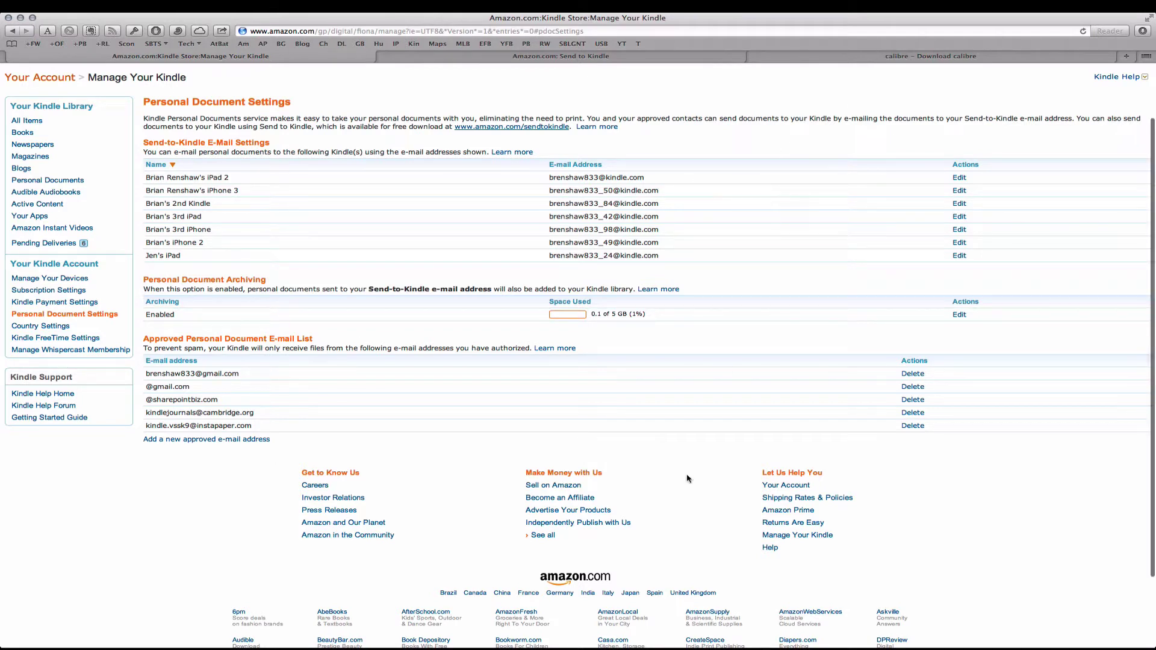
Step: Switch to calibre and run its welcome wizard, accepting English and the default library location
mouse_move(642, 642)
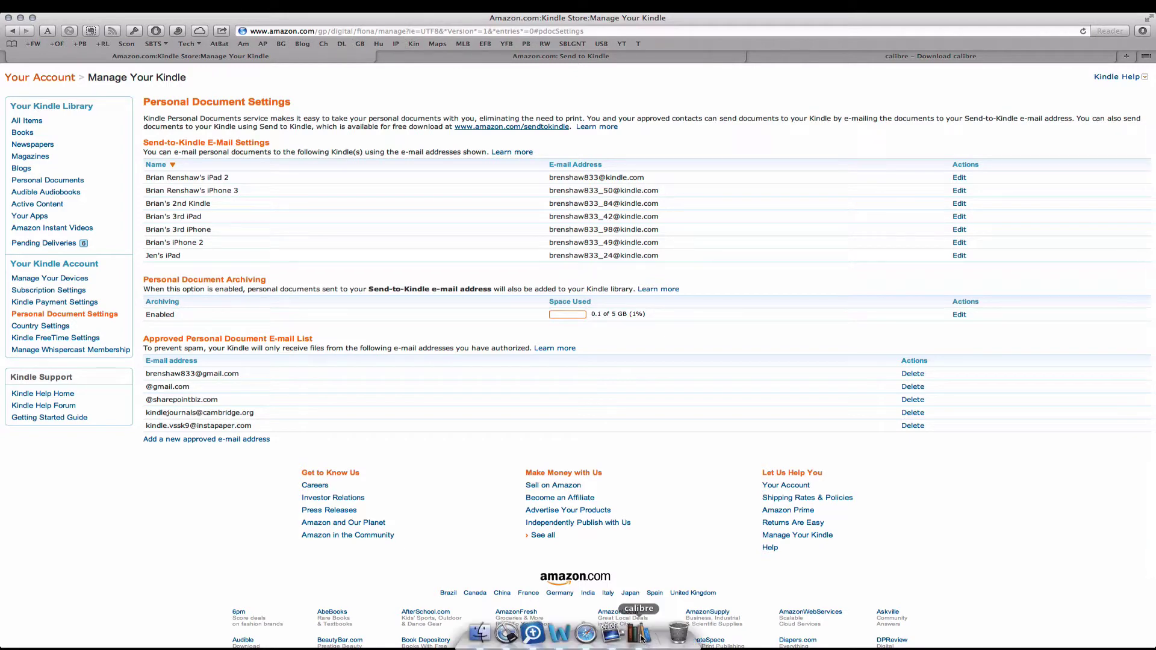
left_click(640, 636)
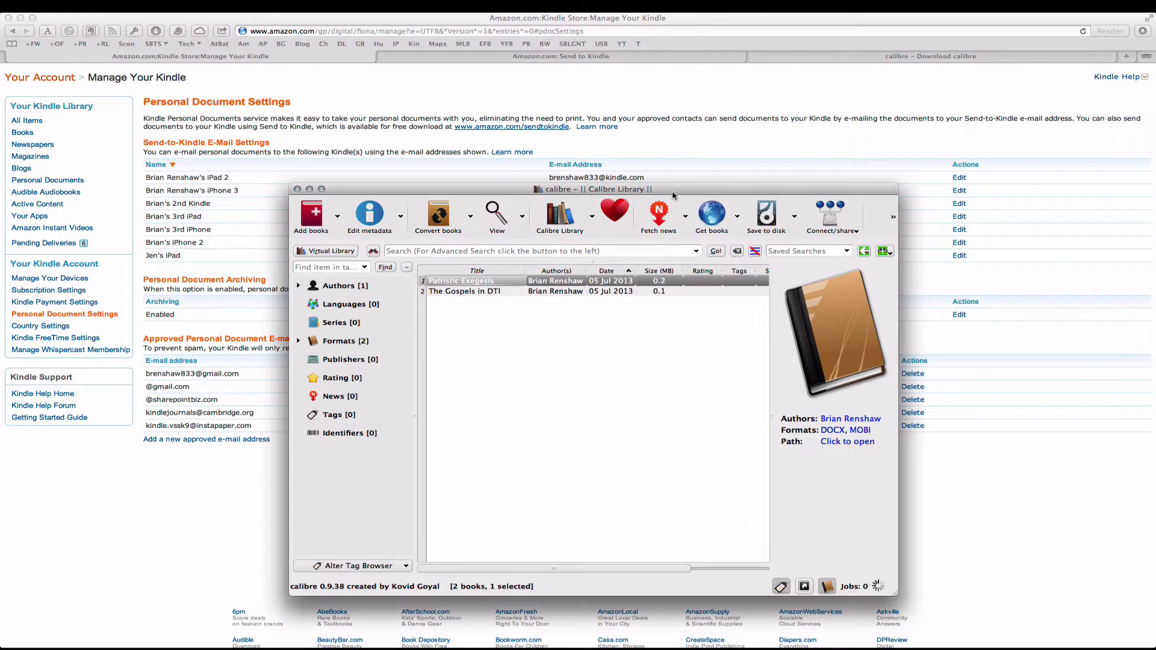
left_click_drag(674, 195, 606, 111)
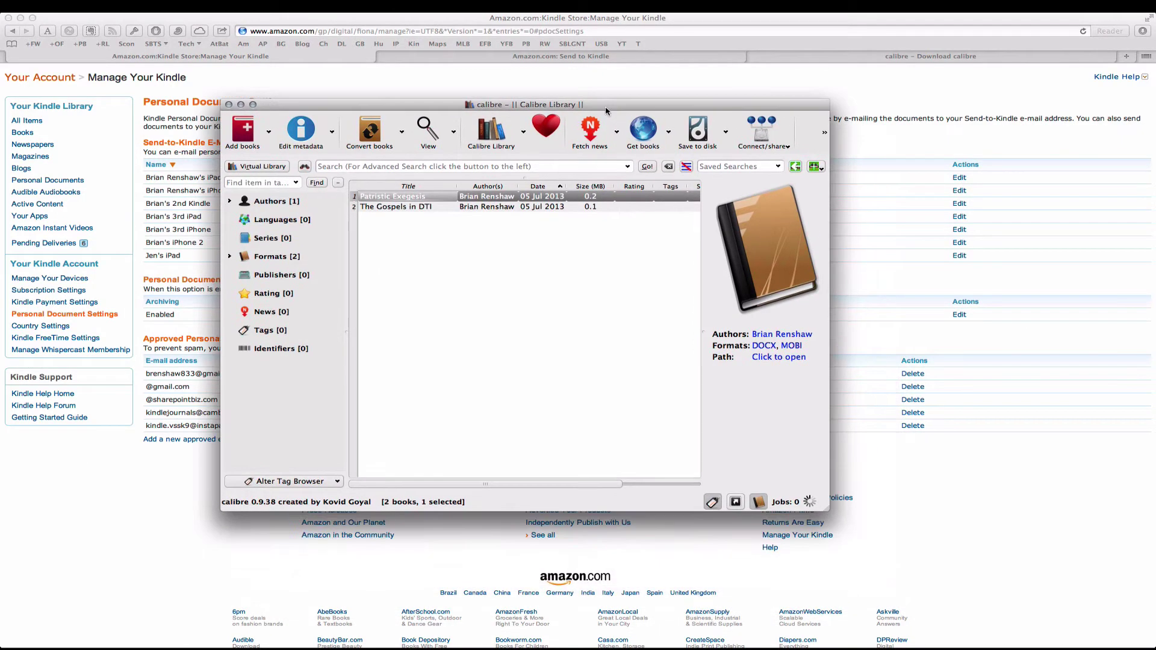
key("super+comma")
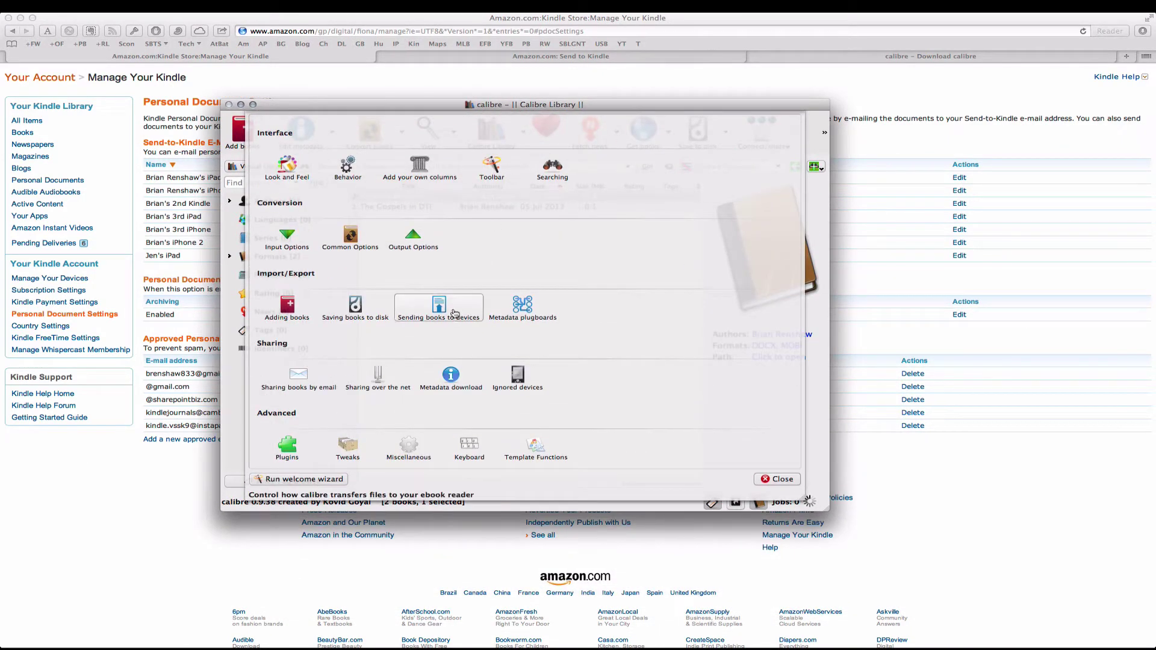
left_click(318, 481)
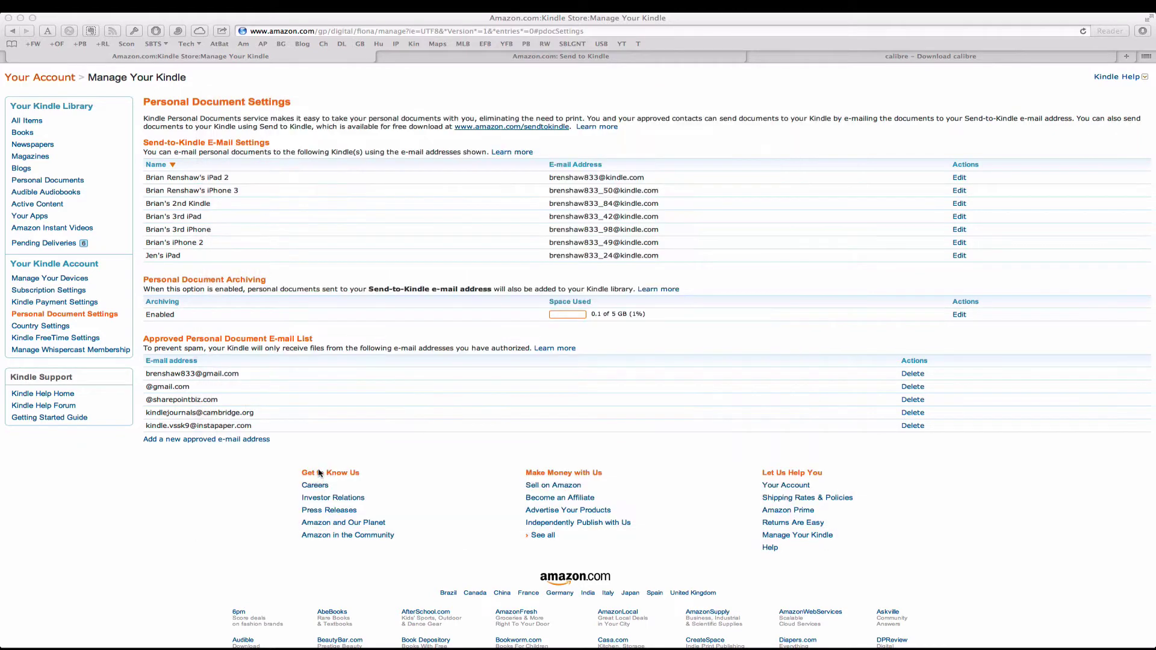
left_click(20, 18)
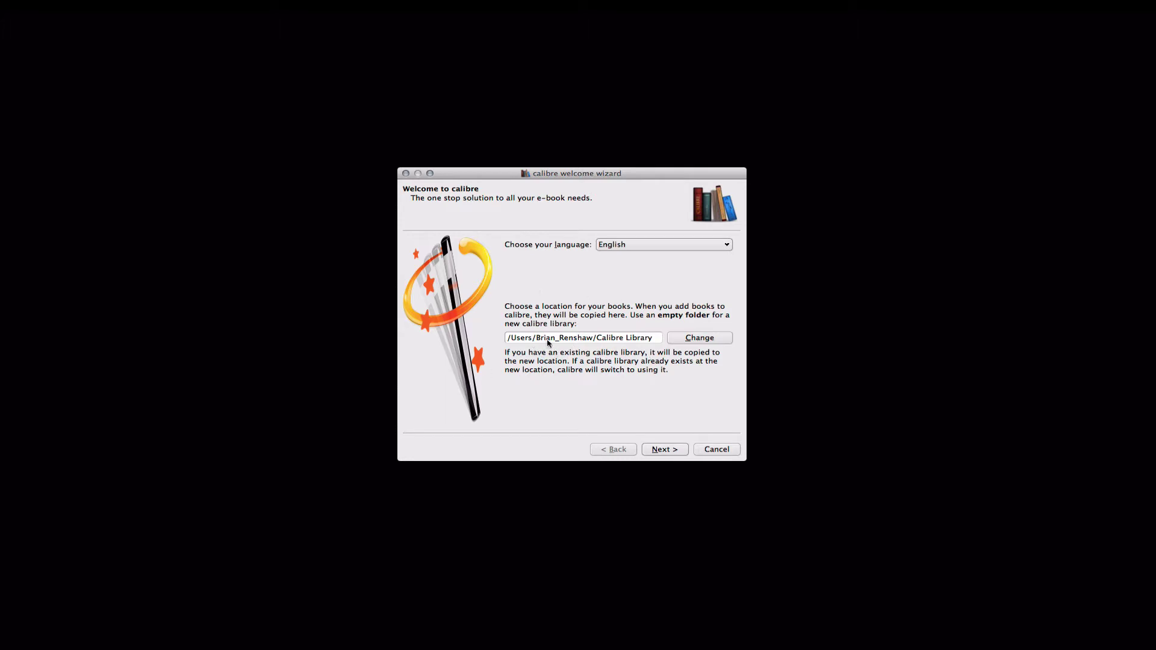
left_click(666, 456)
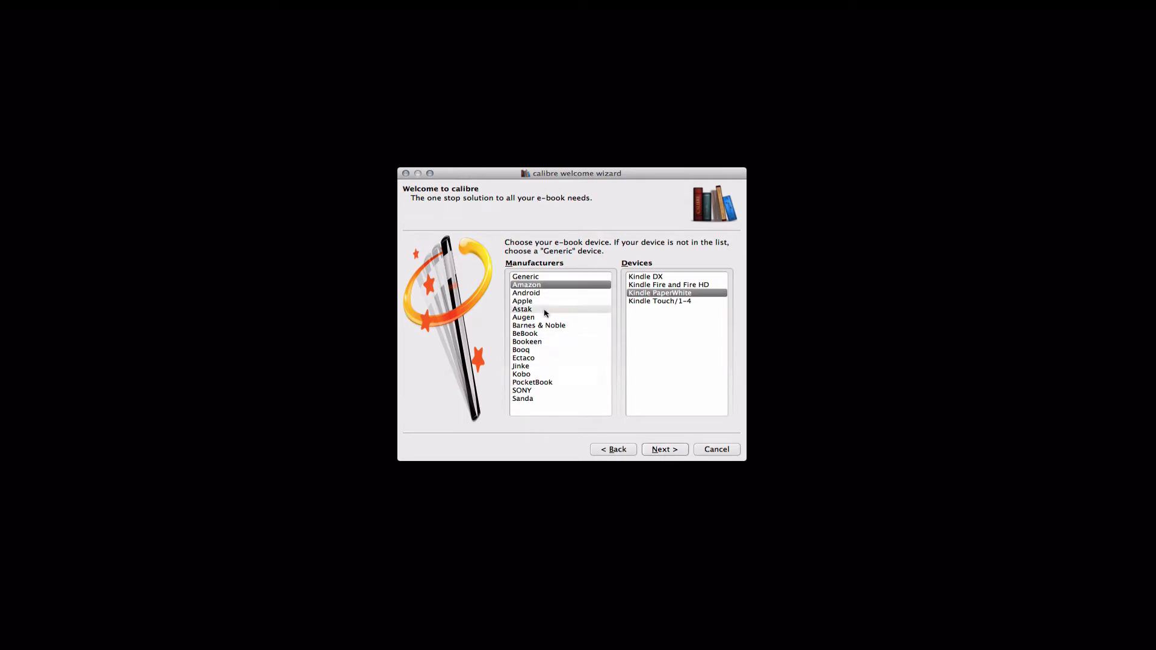
Step: Compare the e-book devices offered for Generic, Amazon, Apple and Barnes & Noble
left_click(548, 279)
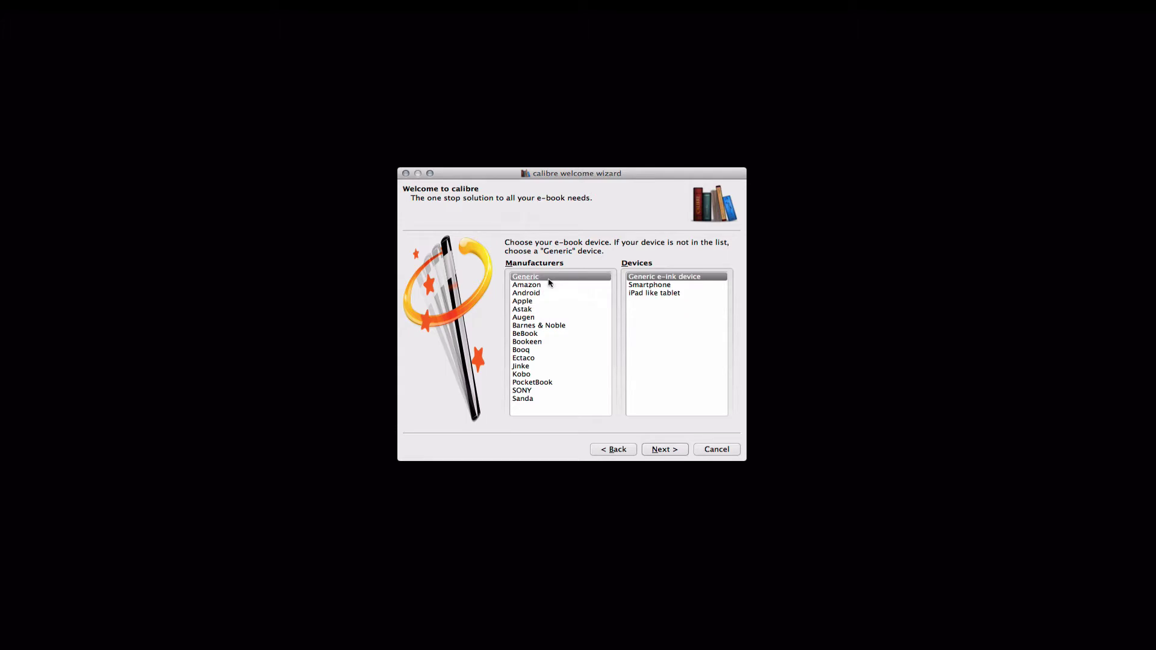
left_click(565, 285)
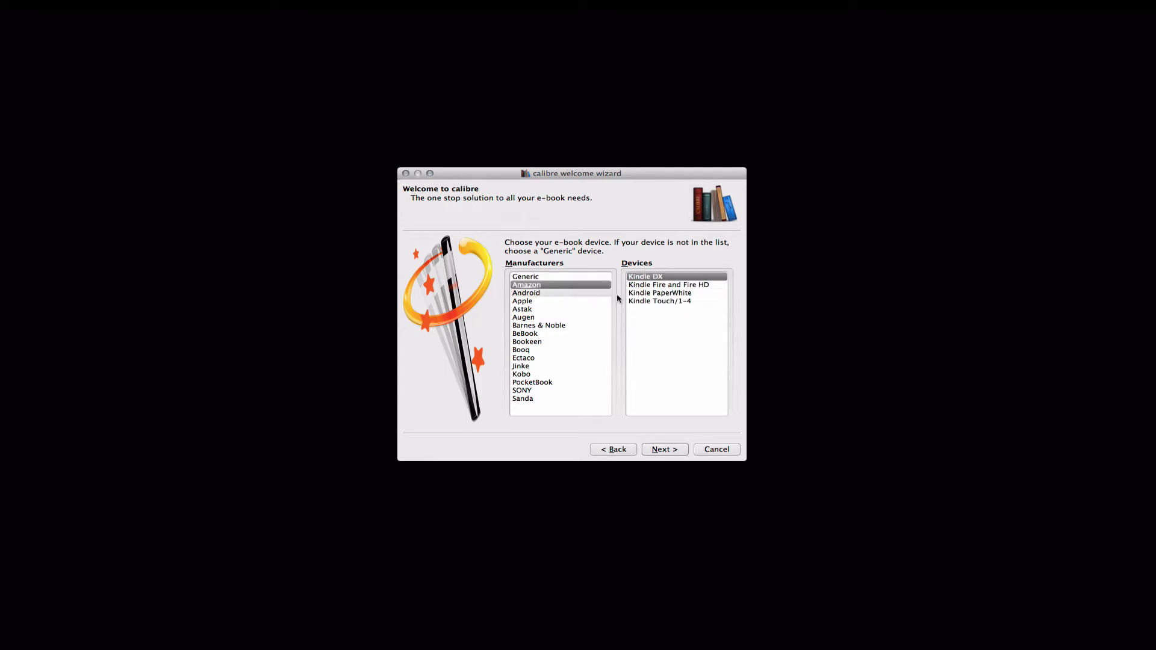
left_click(557, 301)
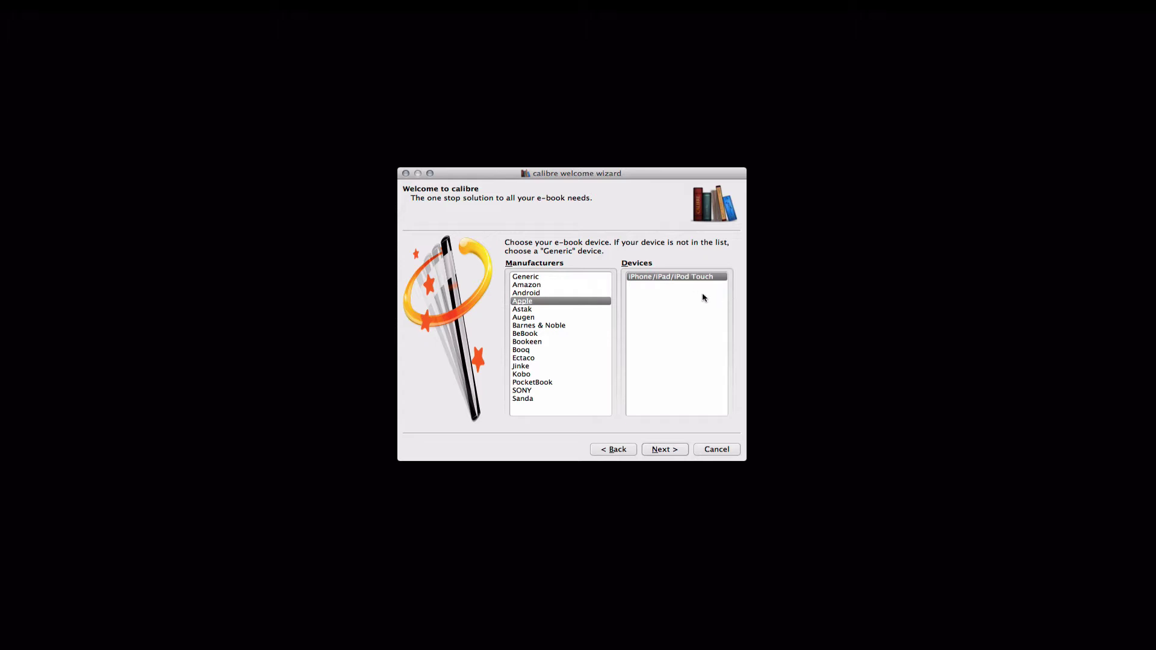
left_click(567, 325)
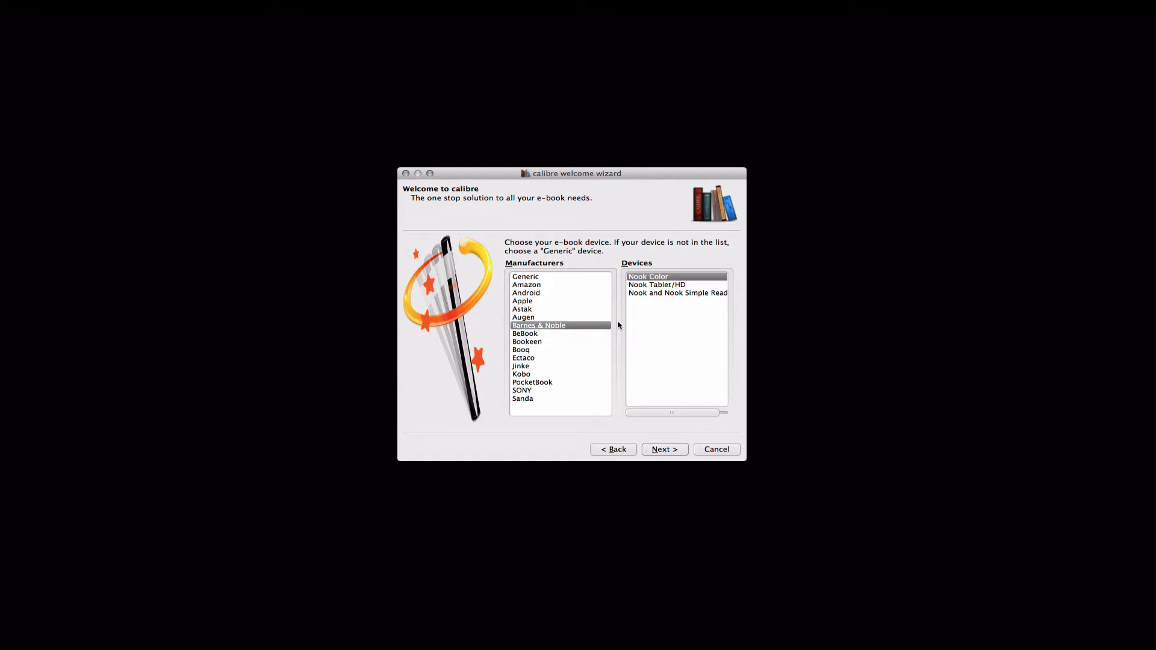
left_click(589, 293)
Step: Choose Amazon's Kindle PaperWhite as the e-book device and continue the wizard
left_click(588, 285)
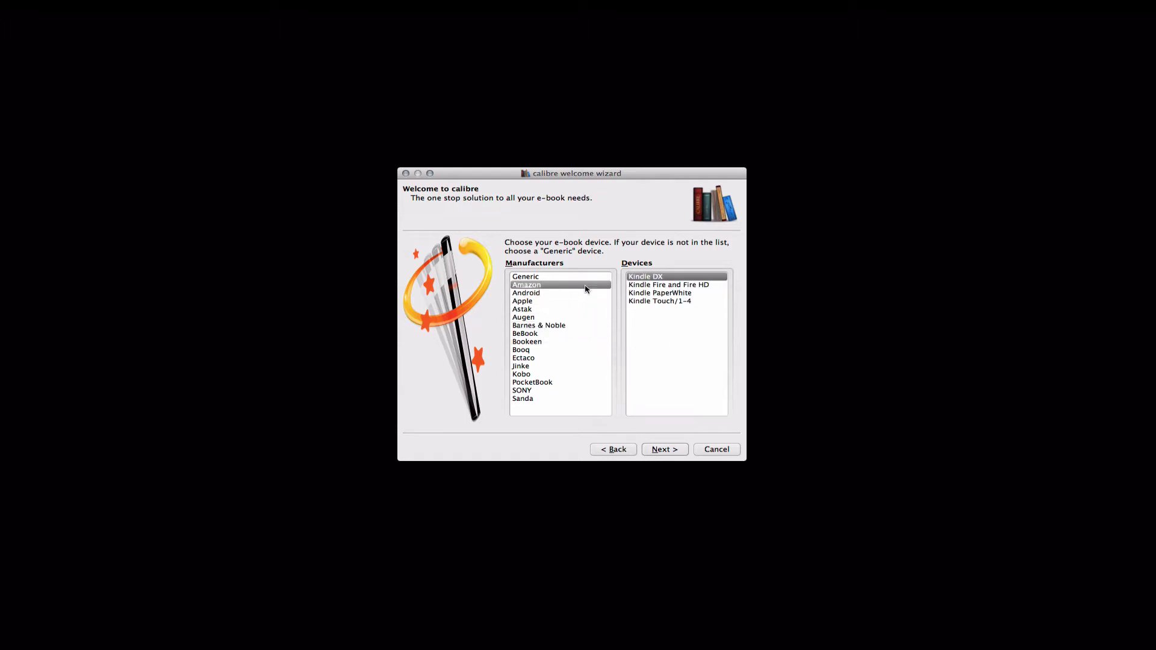
left_click(700, 294)
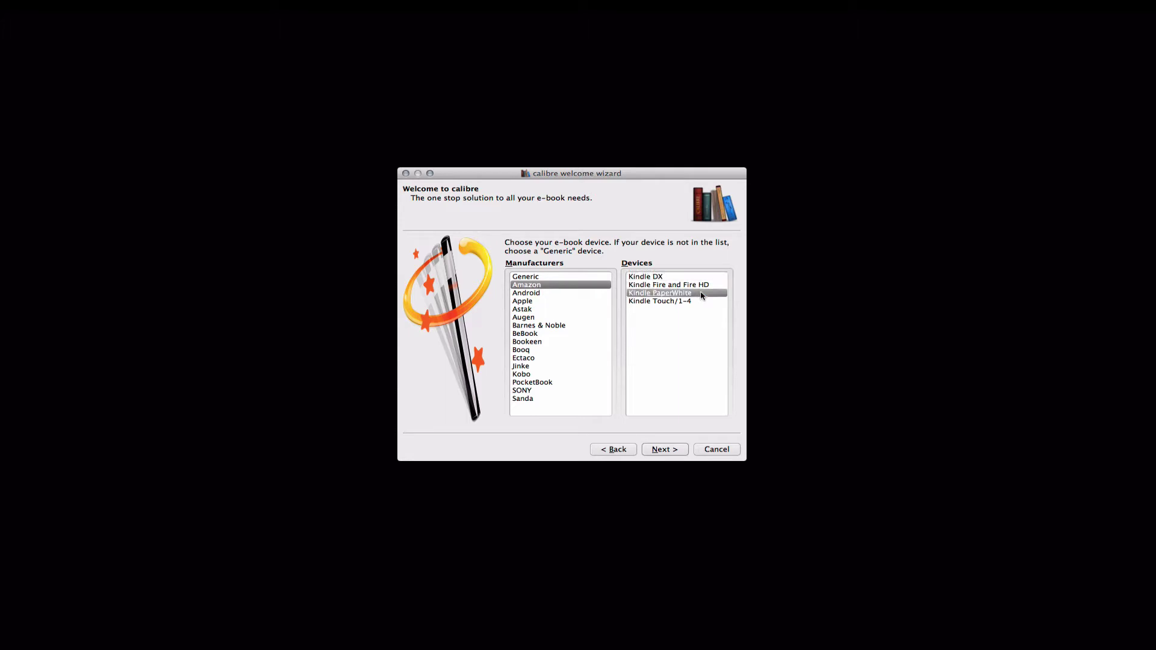
left_click(665, 450)
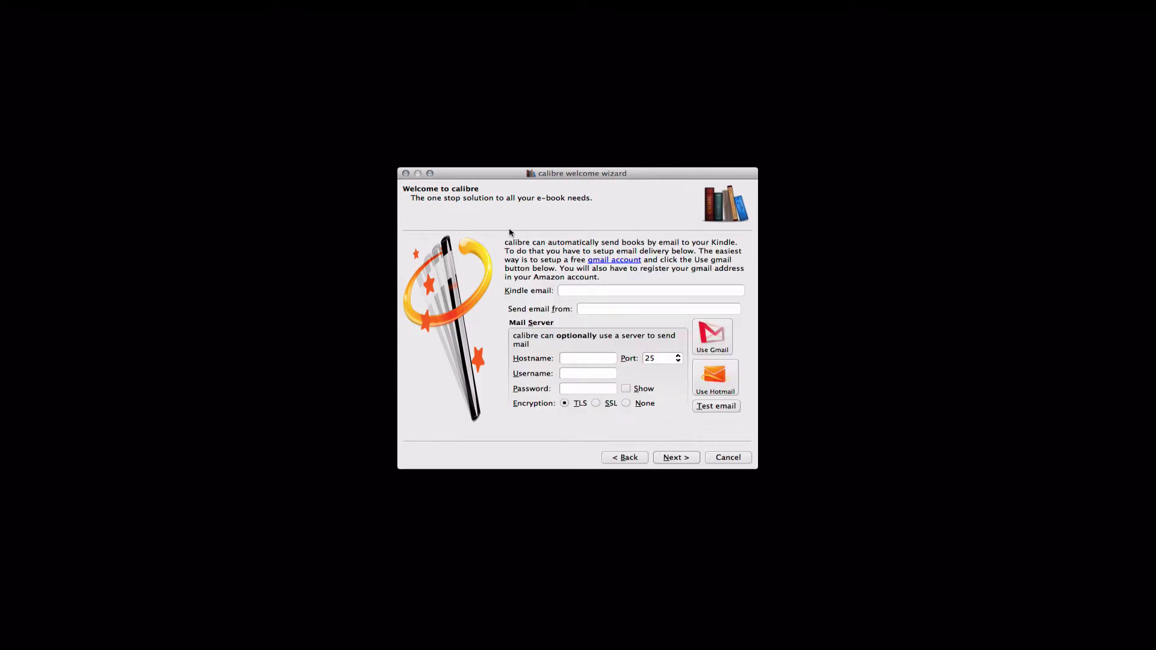
Step: Leave the Kindle e-mail and sender fields of the e-mail delivery setup empty and finish the welcome wizard
left_click(578, 288)
left_click(582, 290)
left_click(638, 310)
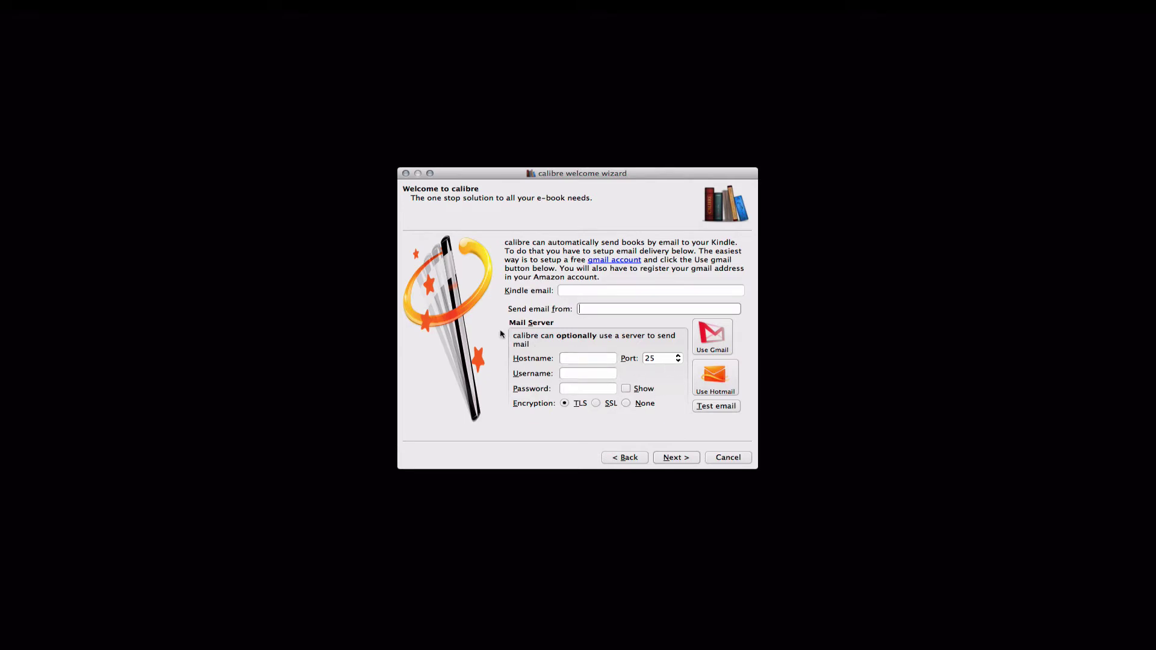
left_click(692, 461)
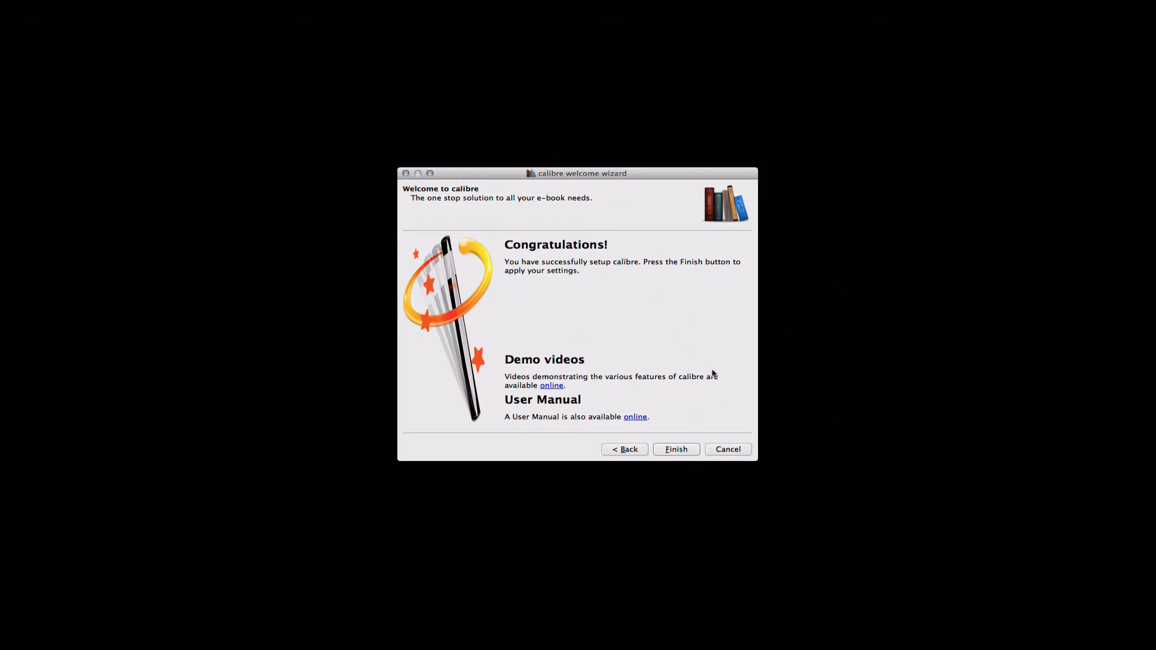
left_click(676, 450)
Step: Switch to Logos Bible Software and minimize the calibre window in front of it
mouse_move(737, 648)
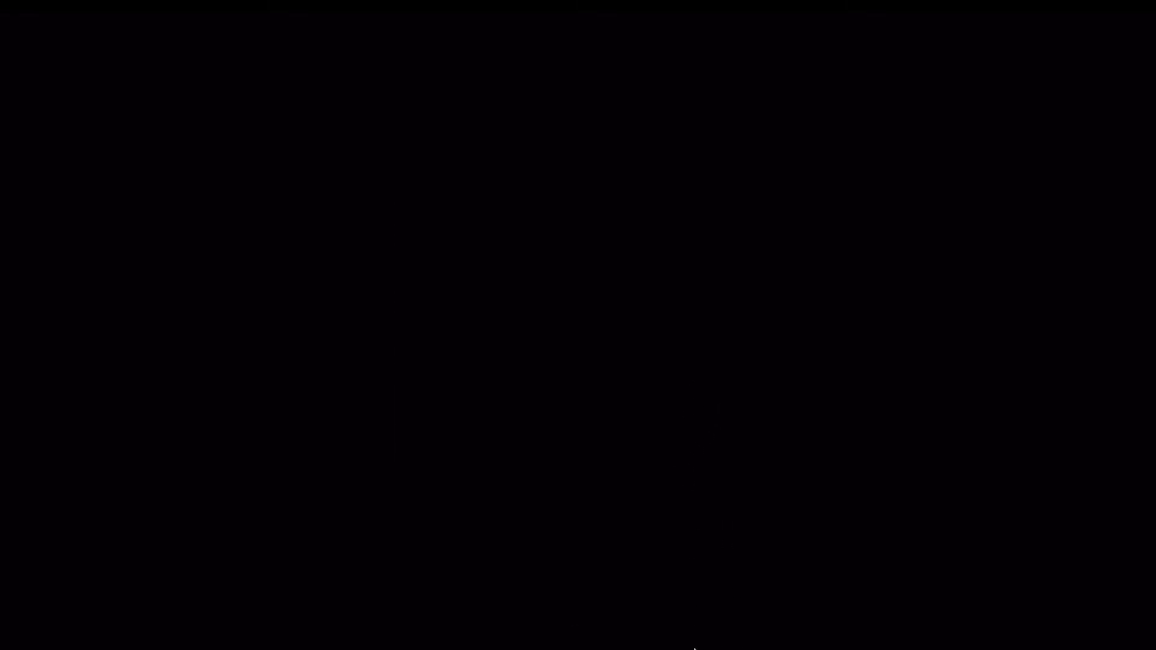
mouse_move(792, 644)
left_click(535, 643)
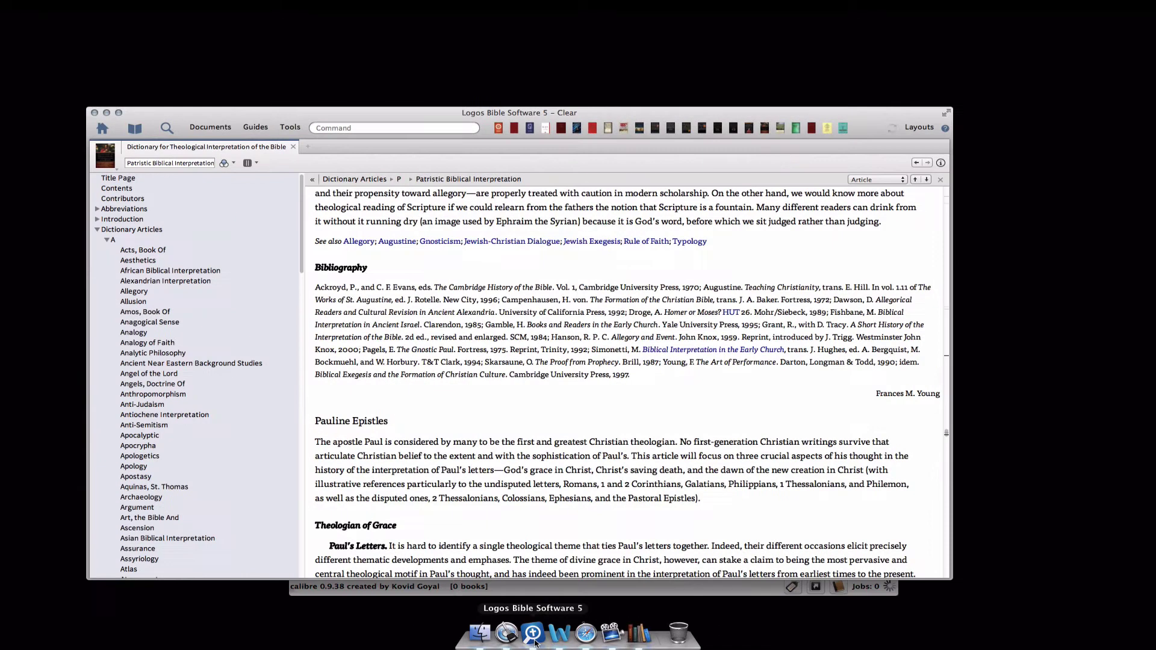
left_click(664, 595)
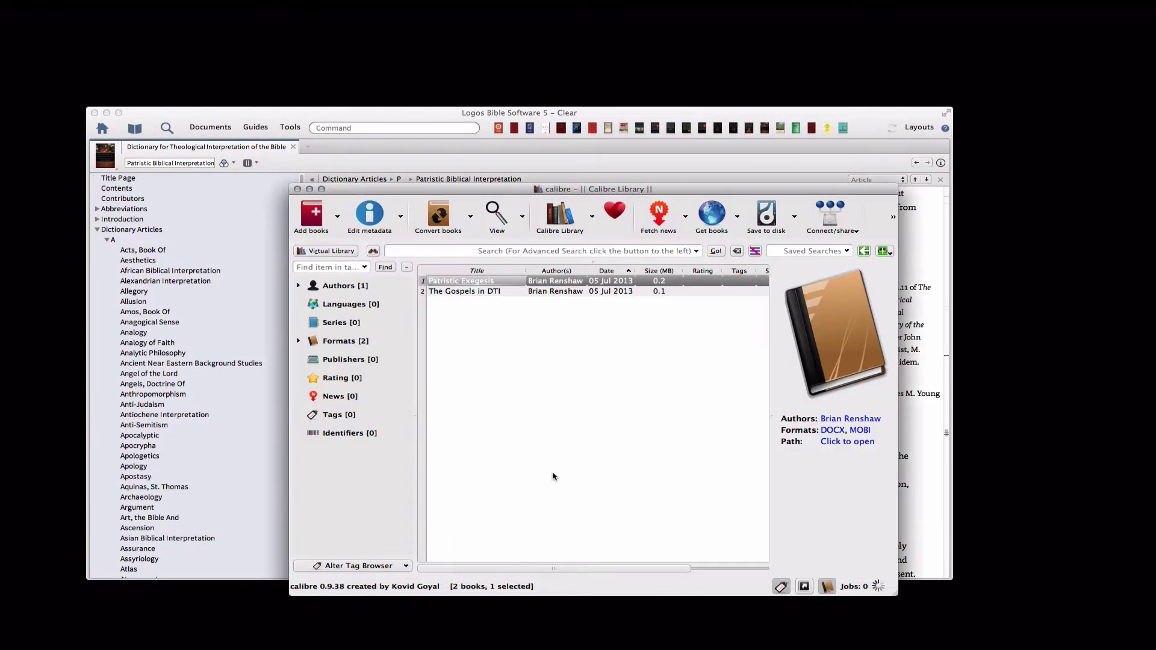
left_click(311, 193)
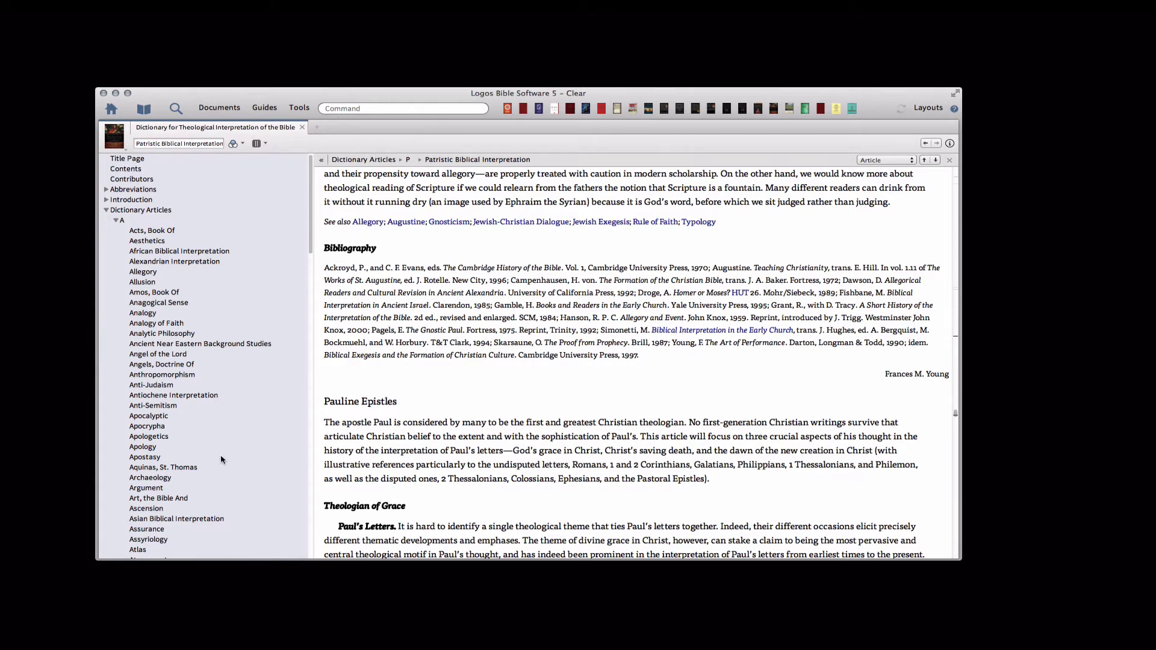
Step: Open Print/Export for the Dictionary for Theological Interpretation of the Bible and move its window clear of the contents list
scroll(221, 461, "down", 3)
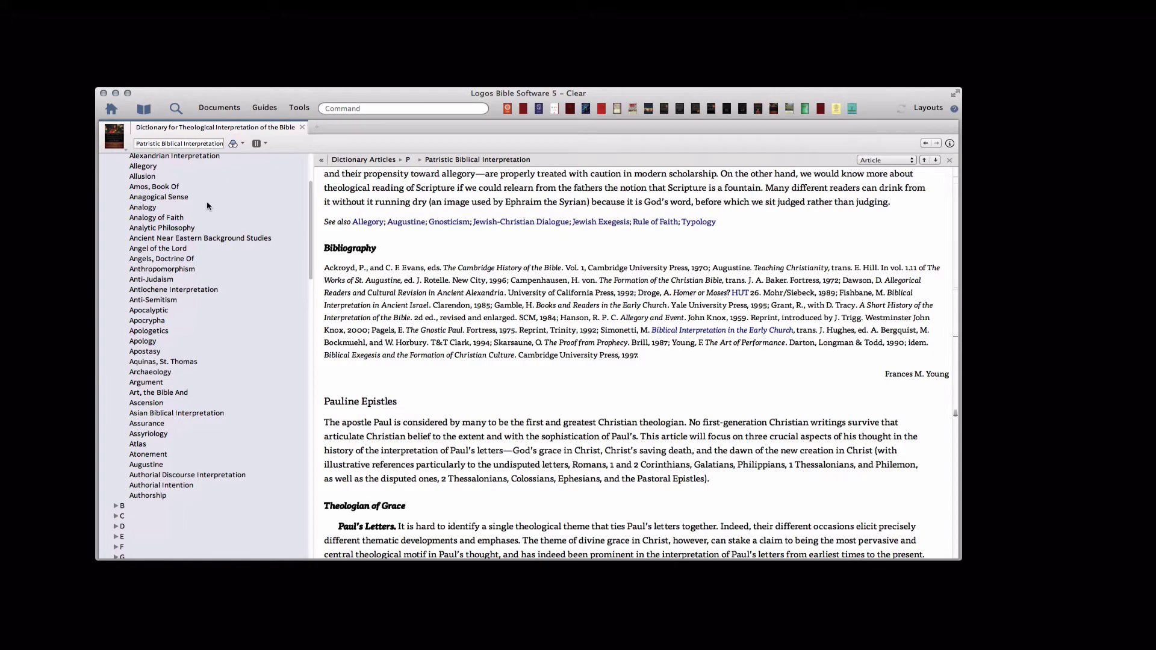
scroll(223, 224, "up", 2)
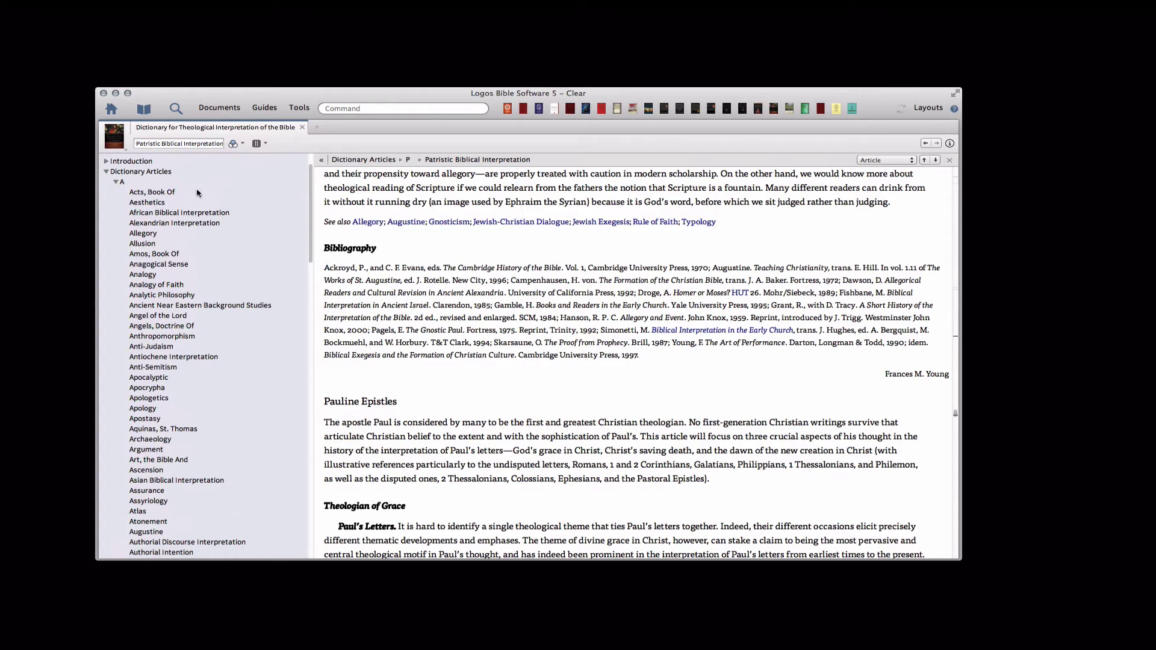
left_click(112, 150)
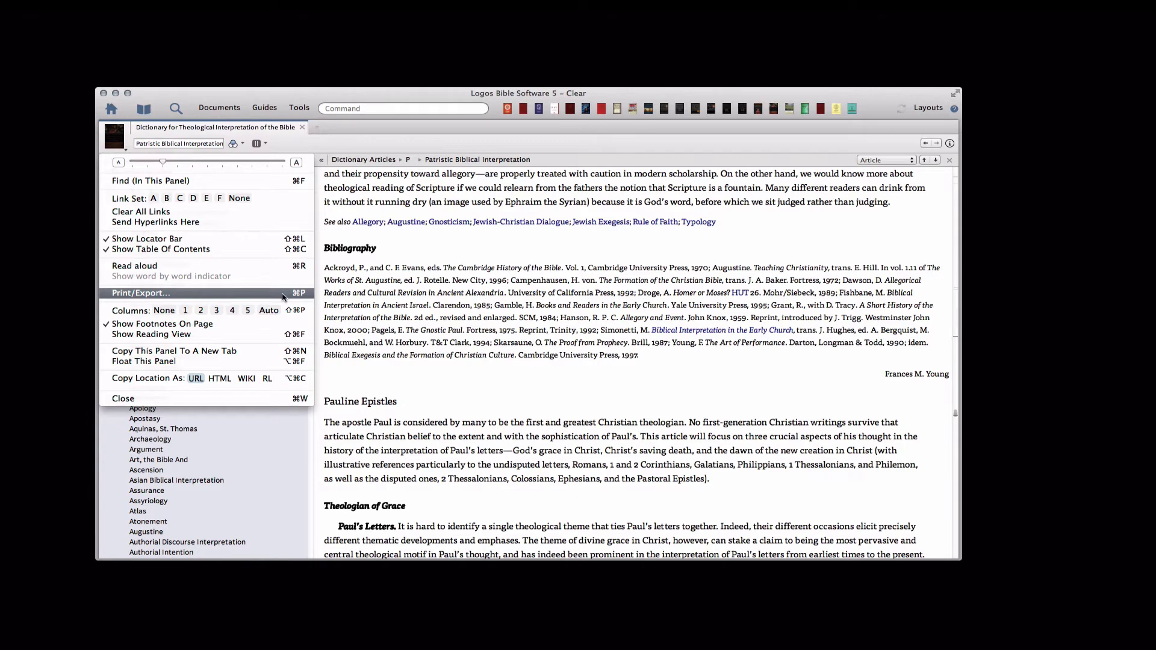
left_click(283, 297)
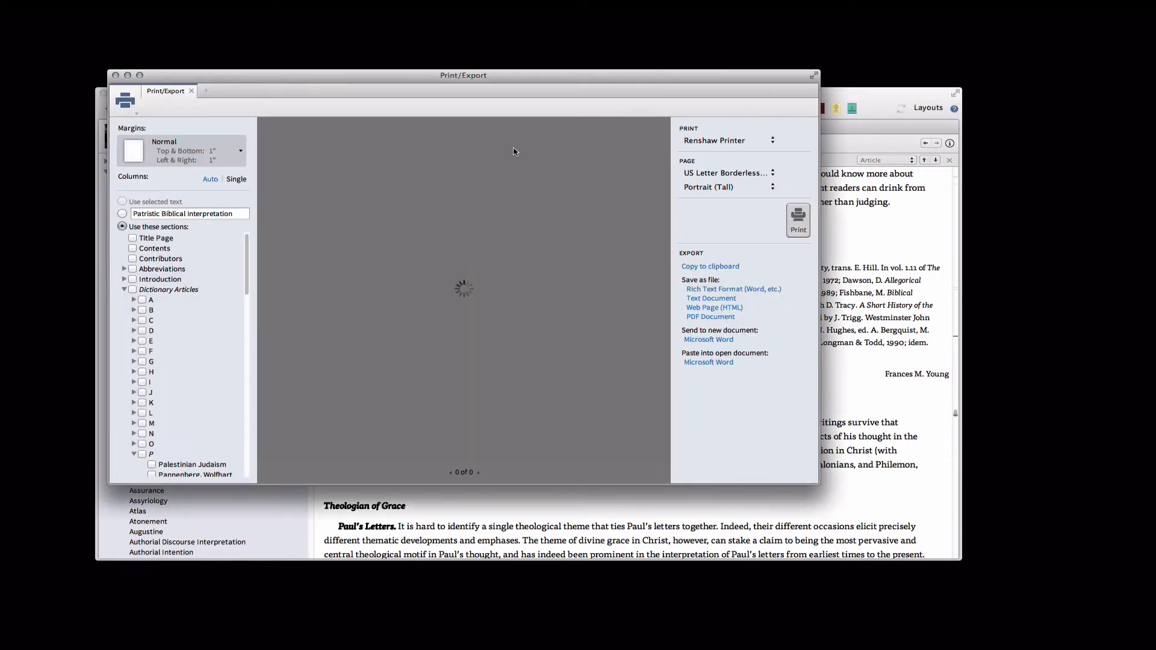
left_click_drag(576, 81, 685, 89)
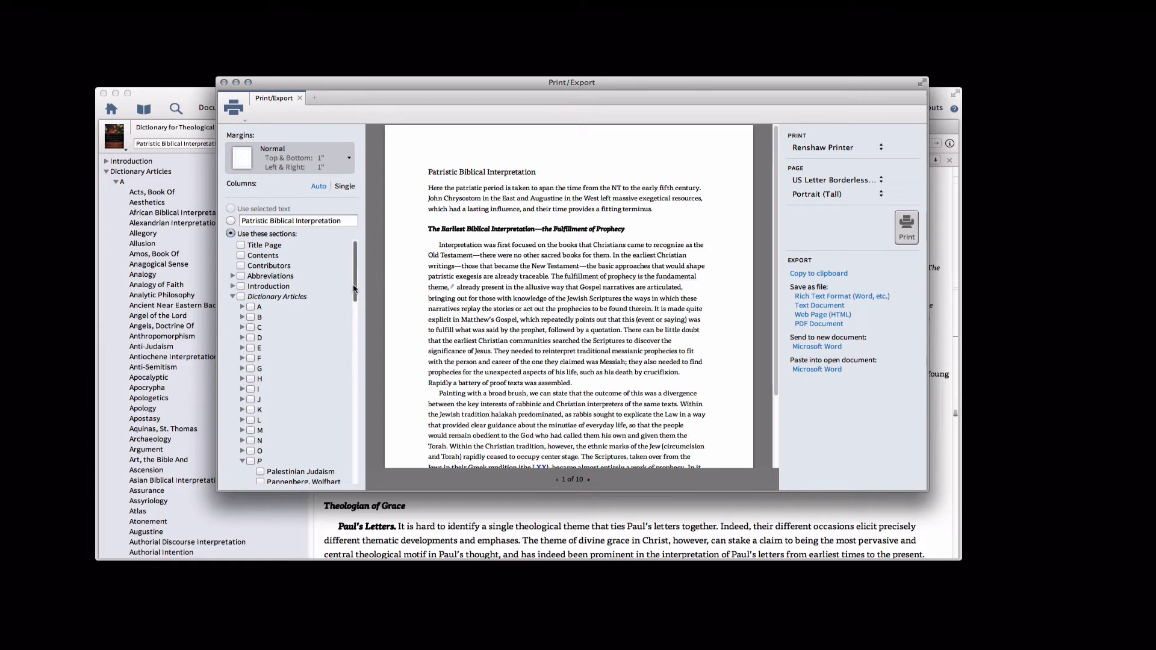
Step: Add the Allegory article under A to the sections to export, keeping Patristic Biblical Interpretation selected
left_click_drag(355, 289, 355, 336)
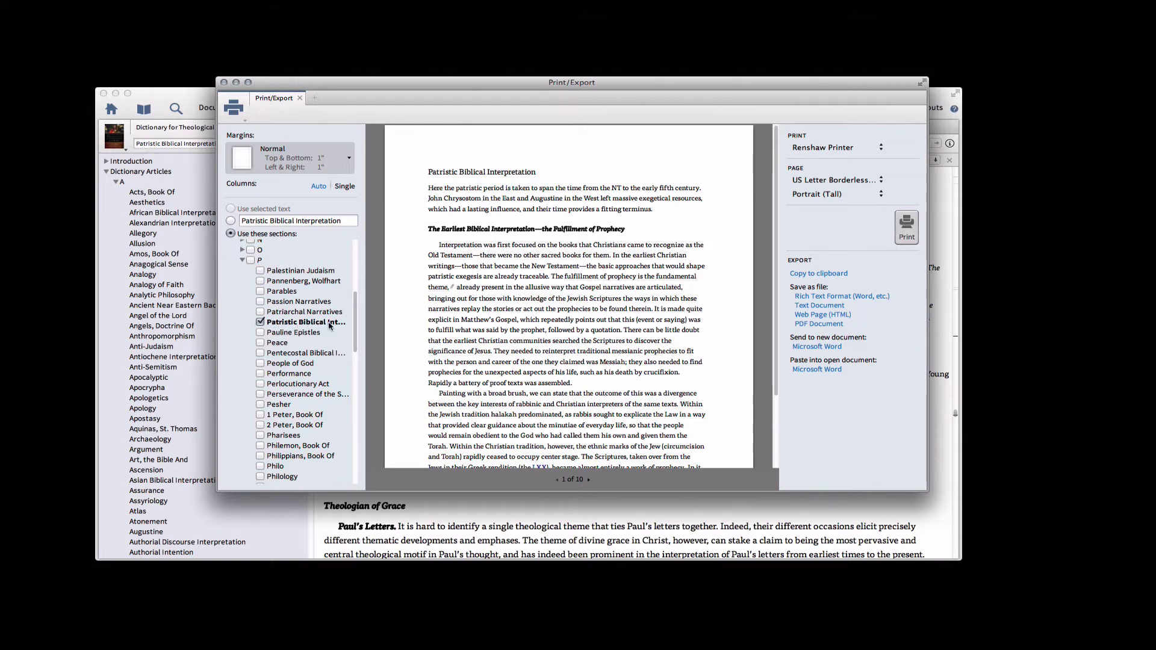
scroll(355, 342, "up", 6)
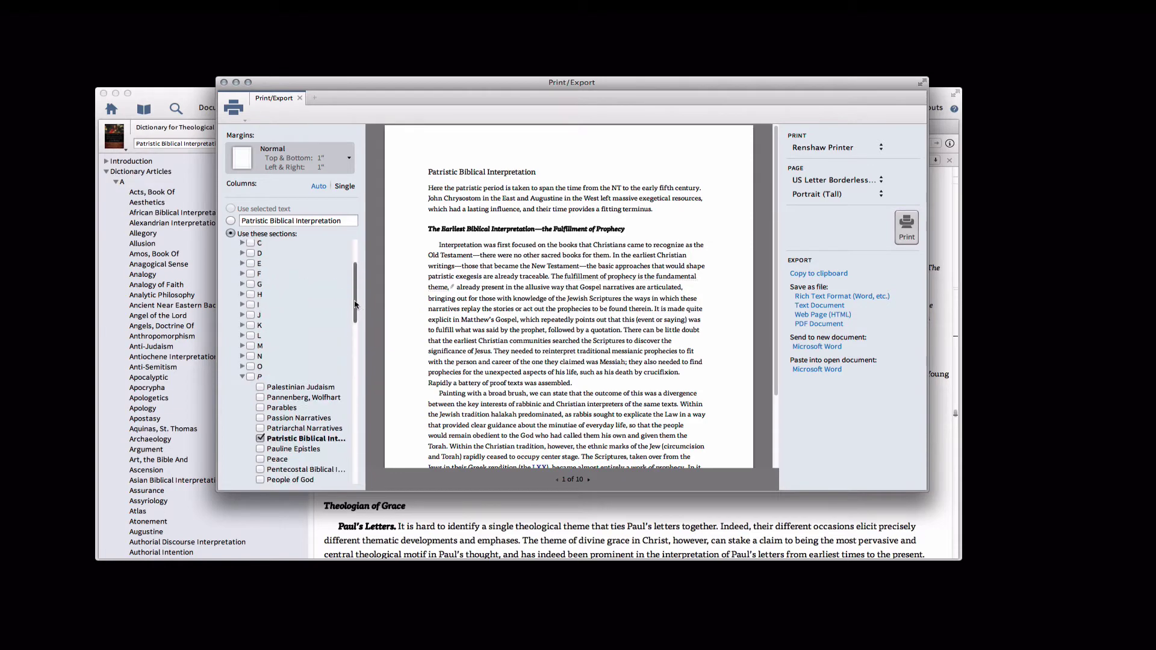
left_click(242, 277)
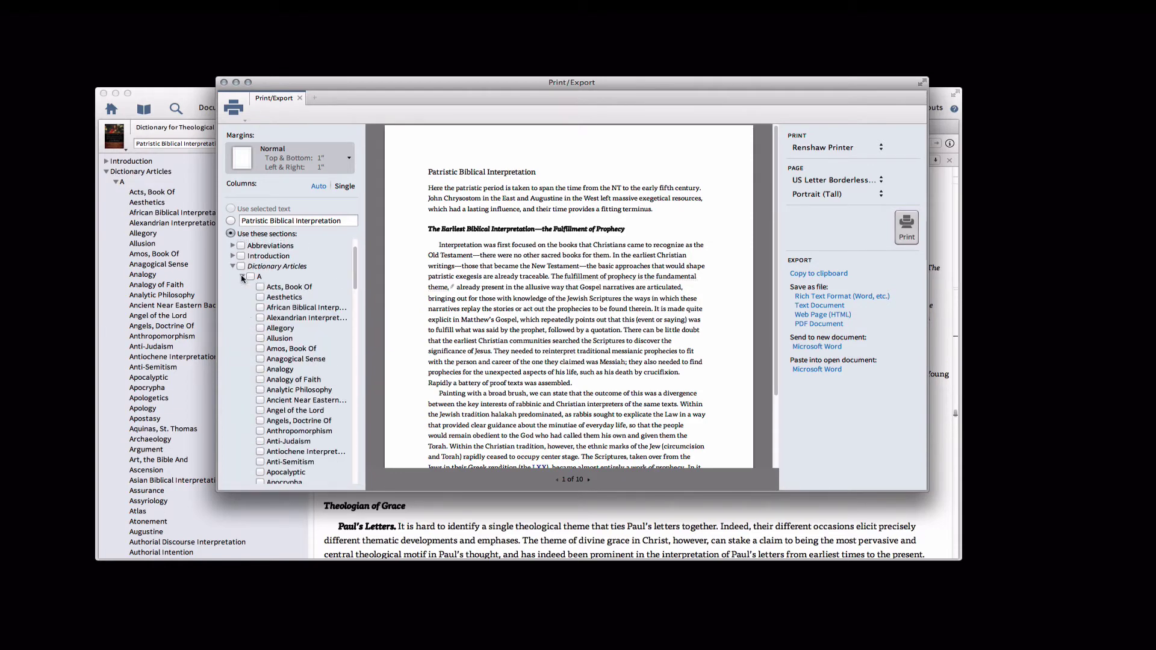
mouse_move(354, 285)
left_mouse_down()
mouse_move(363, 319)
mouse_move(363, 290)
left_mouse_up()
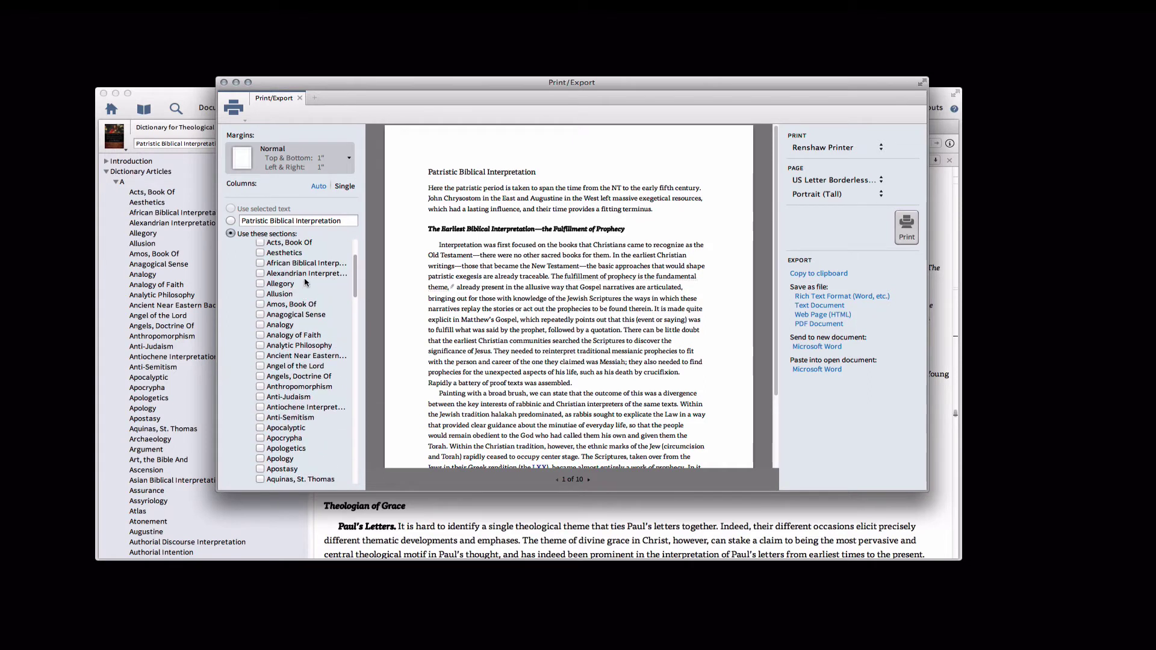
left_click(260, 285)
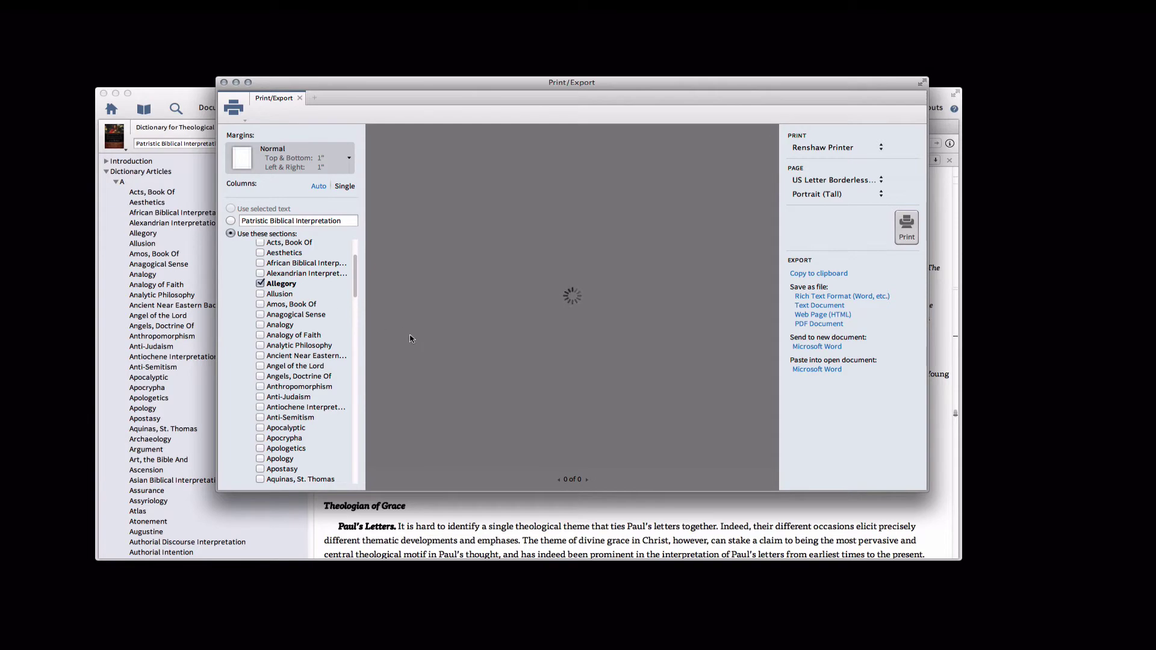
scroll(356, 347, "down", 3)
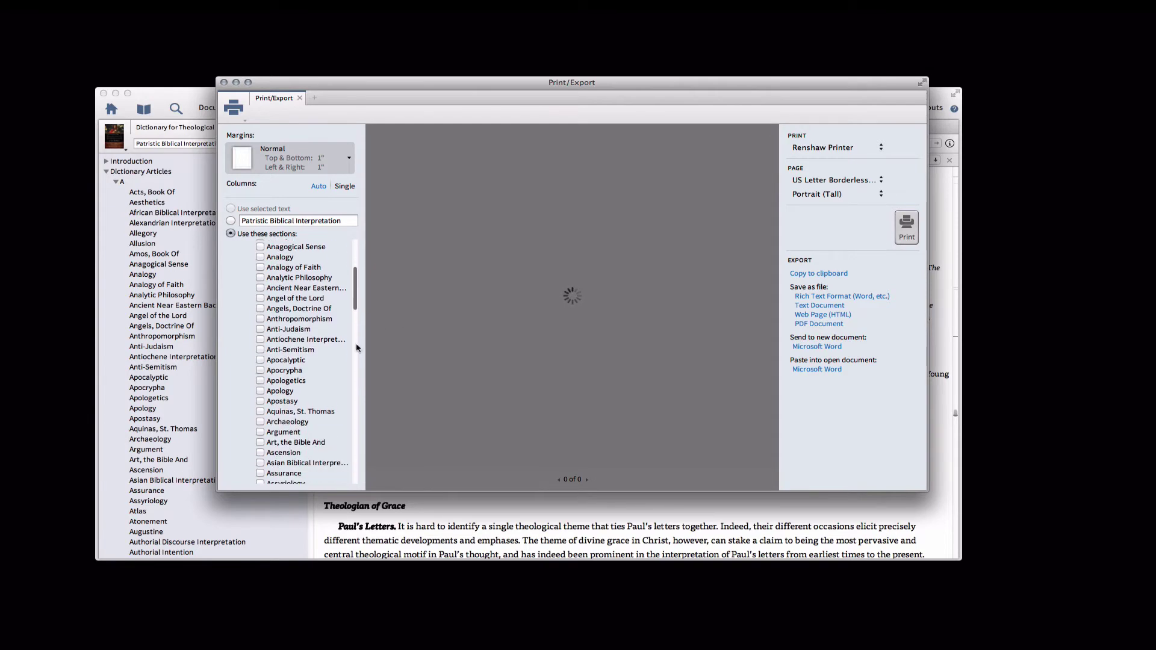
left_click(354, 369)
left_click_drag(355, 380, 354, 451)
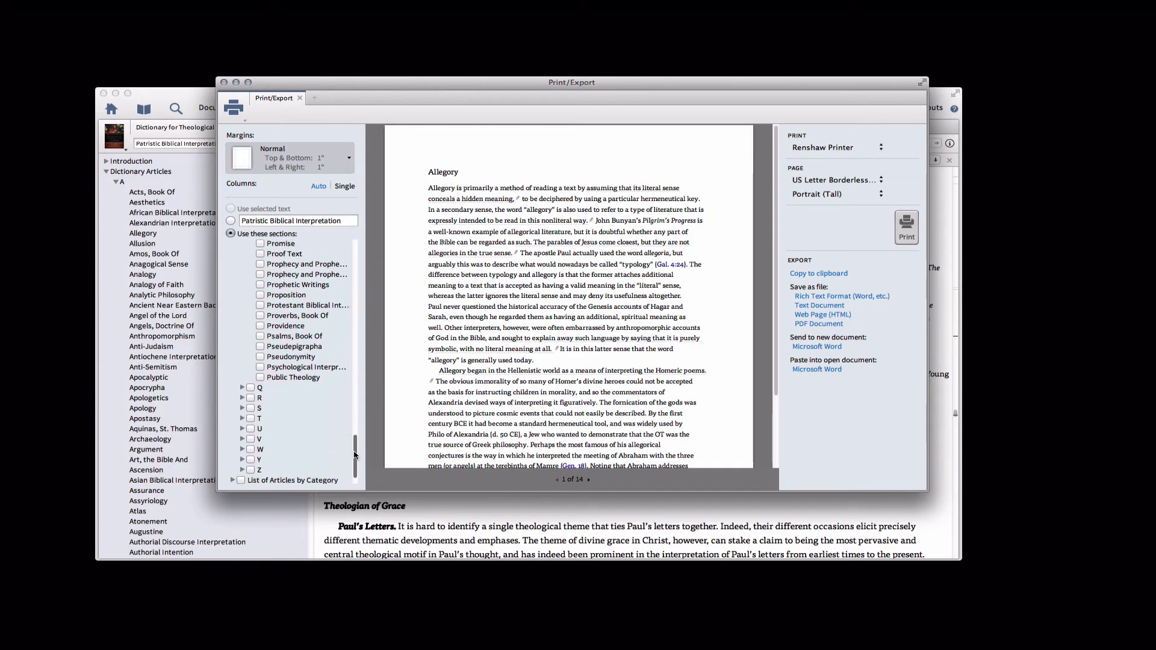
Step: Add the Typology article under T to the sections to export
left_click(242, 396)
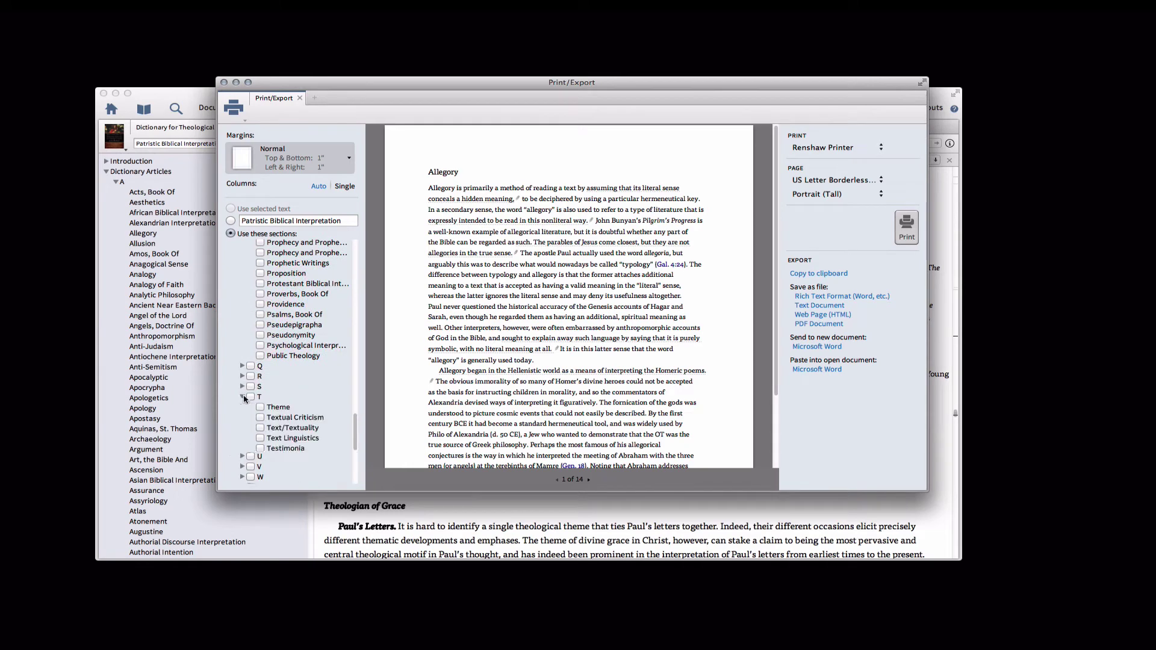
scroll(353, 422, "down", 3)
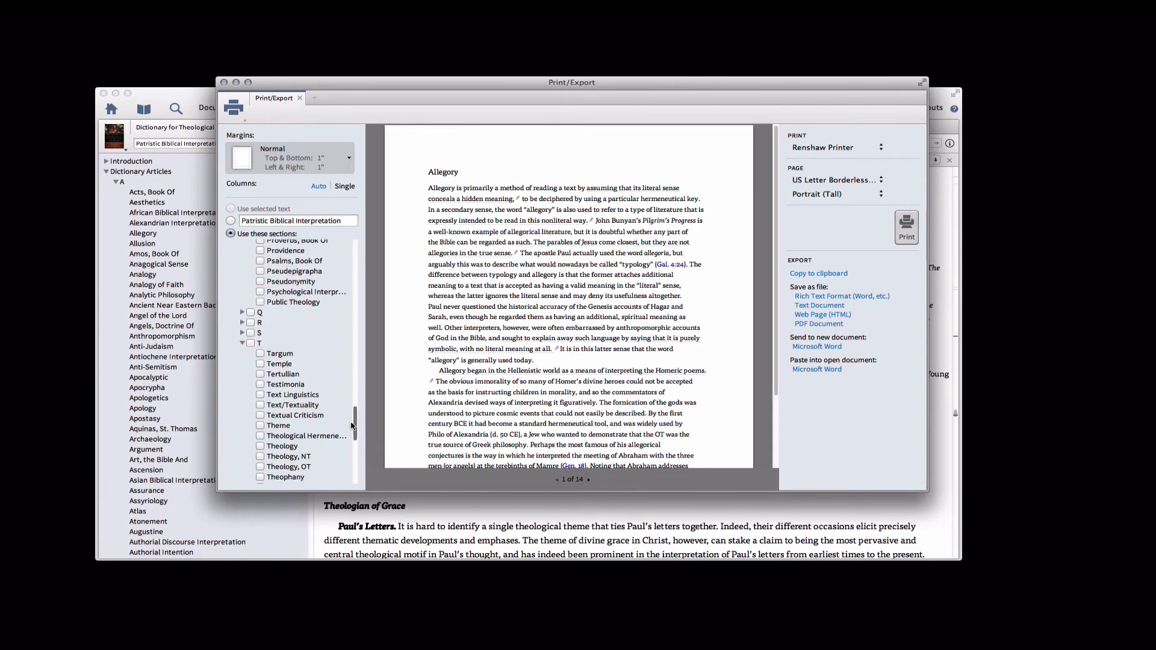
scroll(352, 426, "down", 3)
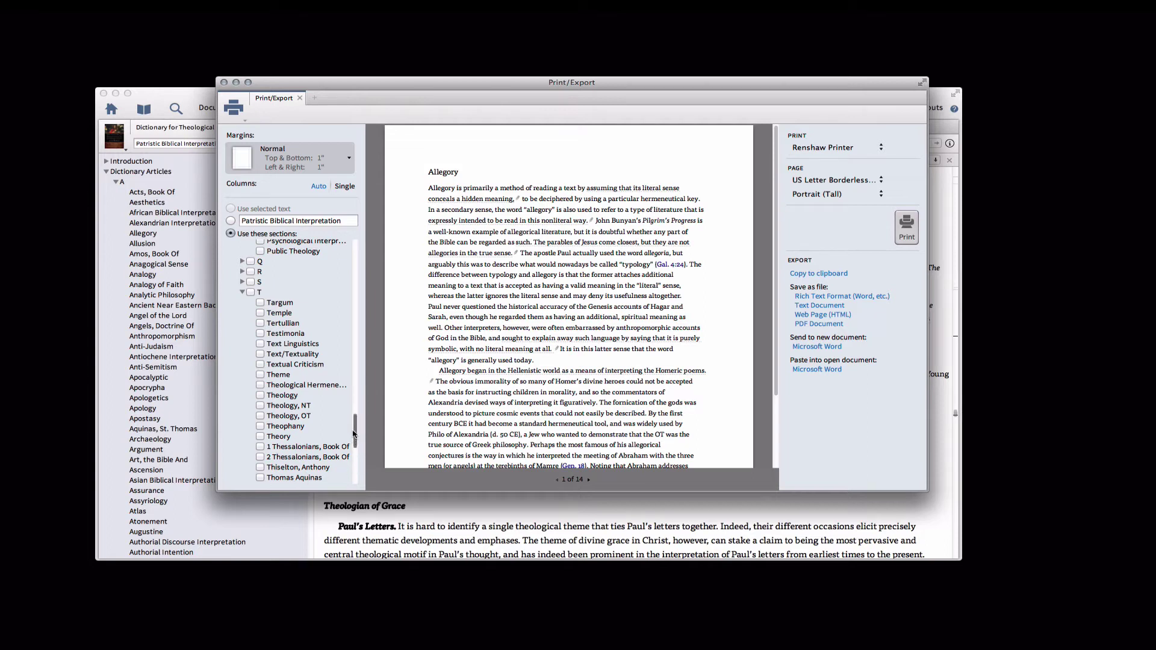
scroll(353, 432, "down", 5)
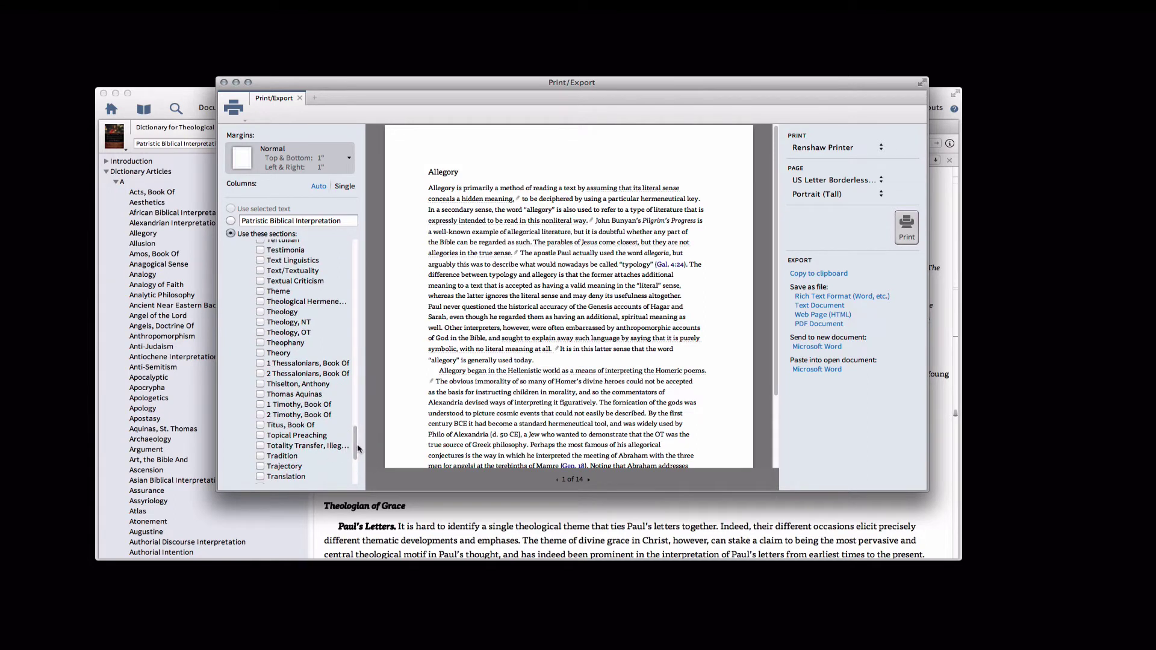
scroll(358, 448, "down", 6)
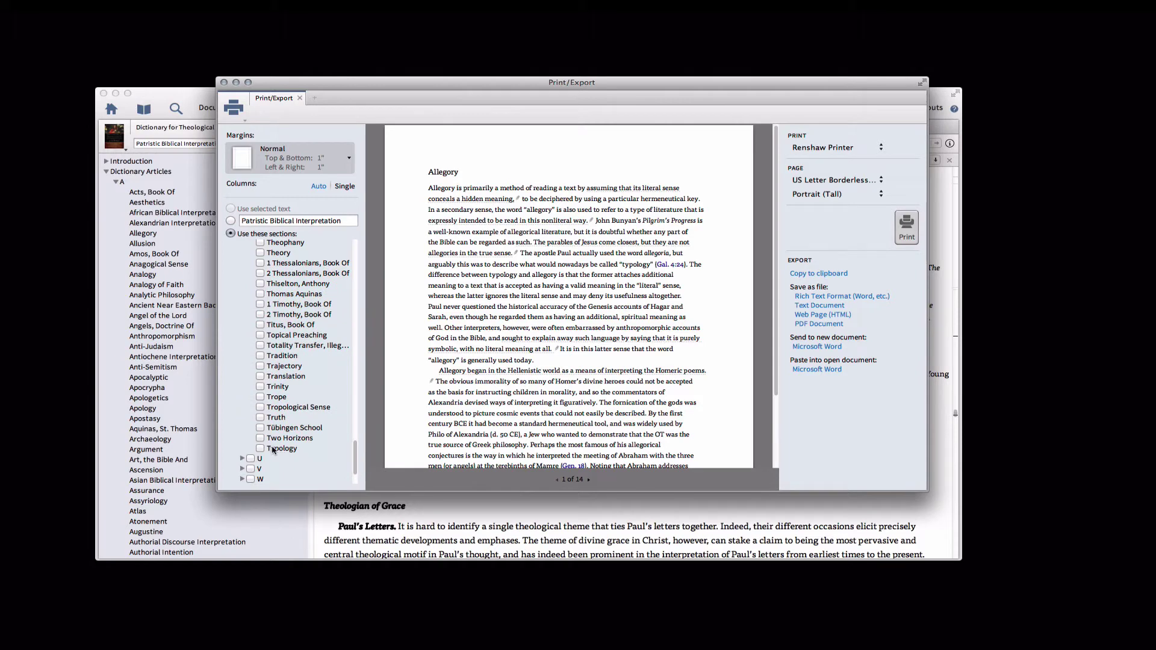
left_click(260, 449)
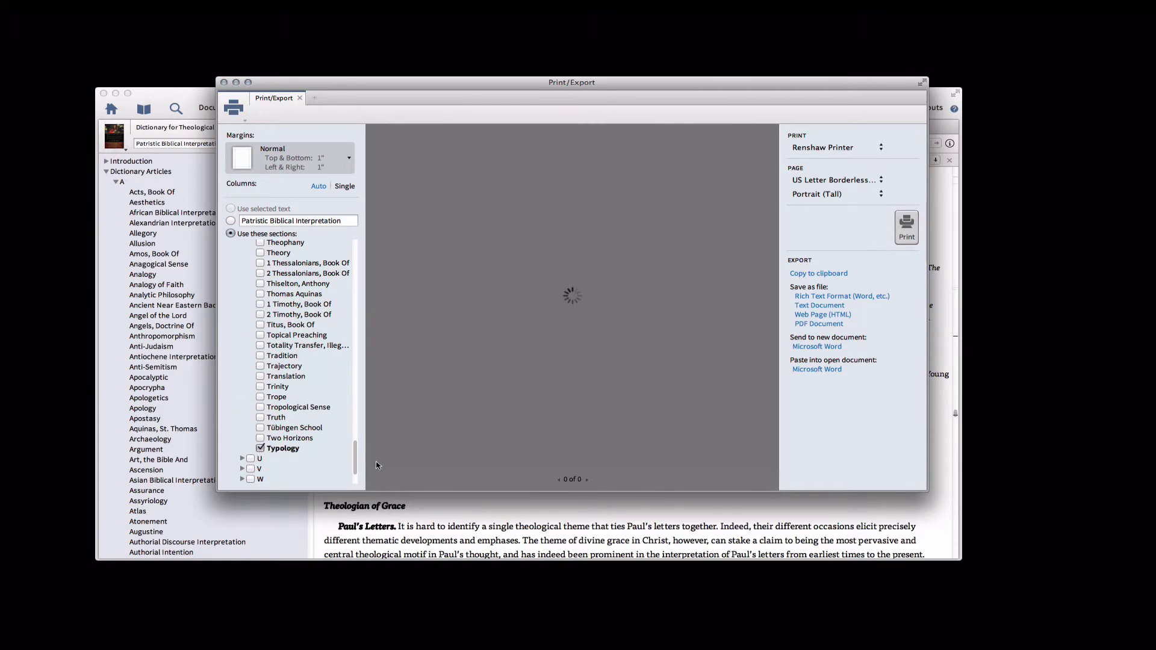
Step: Add the Augustine article under A to the sections to export
left_click_drag(356, 465, 341, 276)
scroll(342, 283, "down", 5)
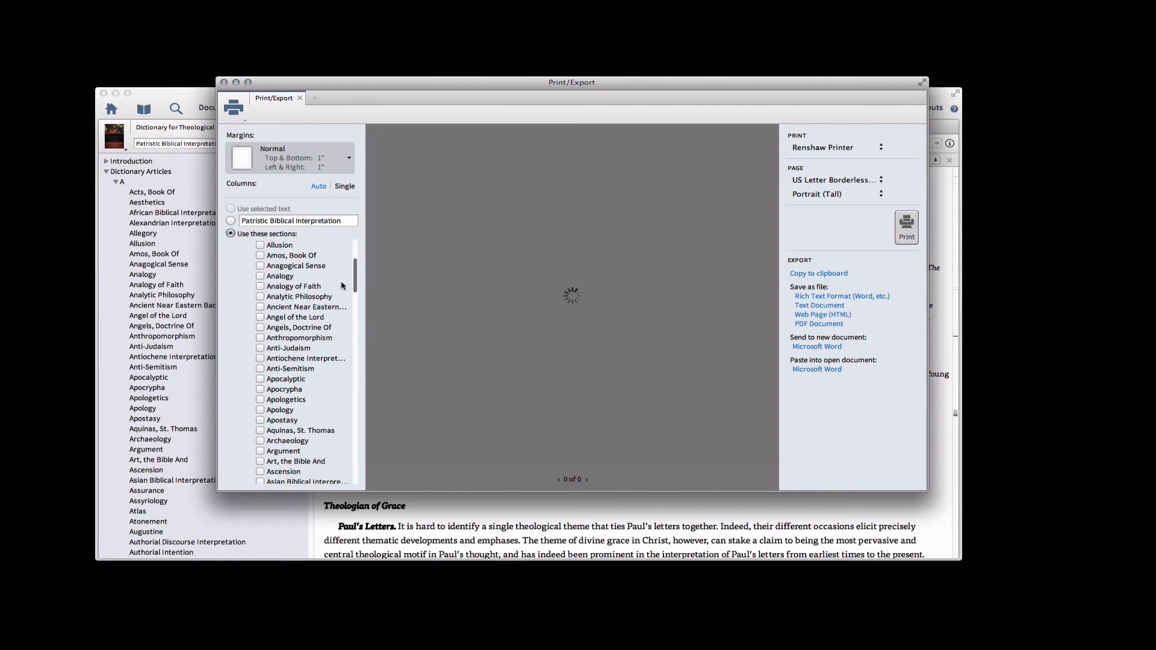
scroll(341, 295, "down", 5)
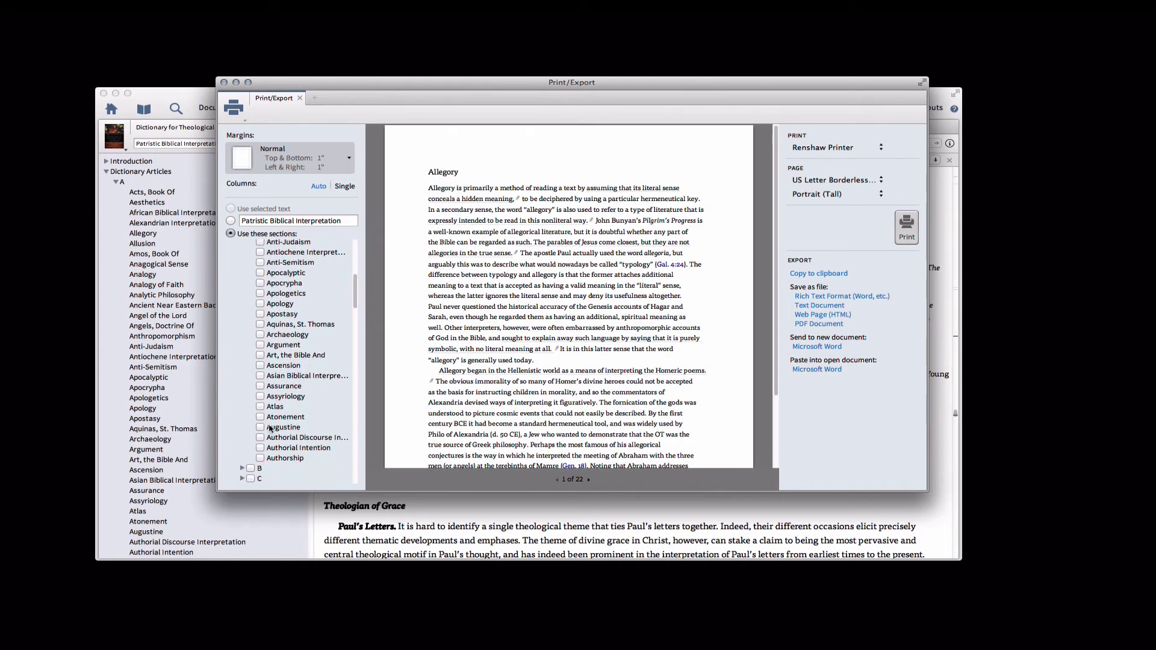
left_click(260, 427)
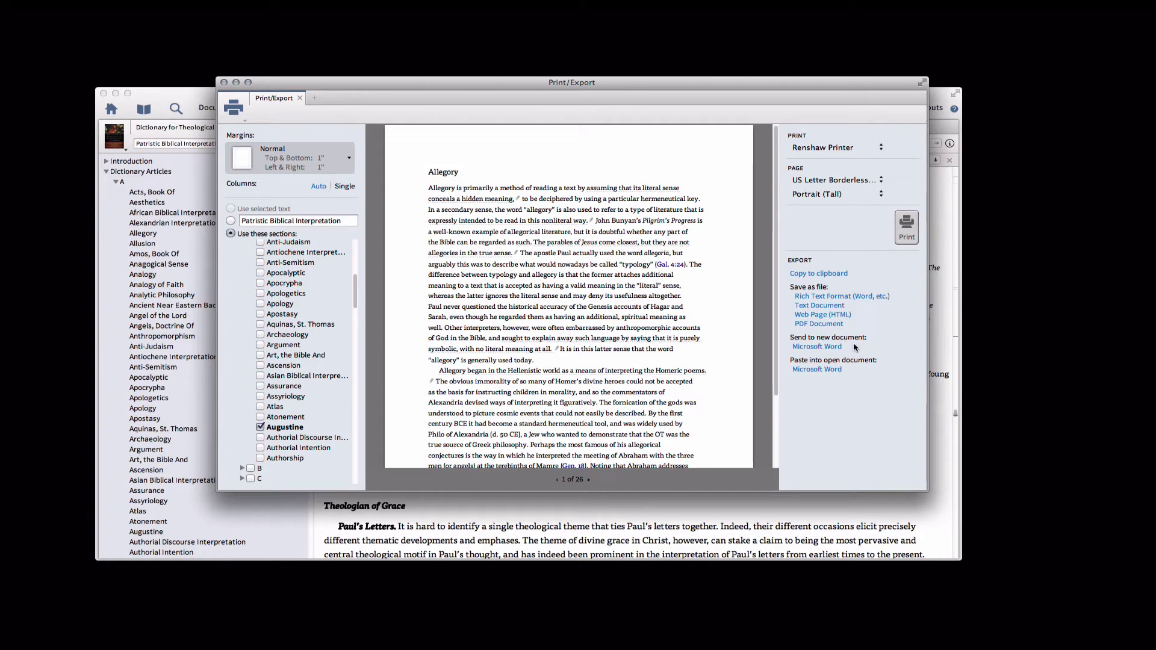
Step: Switch to Microsoft Word to close Patristic Exegesis.docx, and send the chosen Logos sections to a new Microsoft Word document
left_click(557, 635)
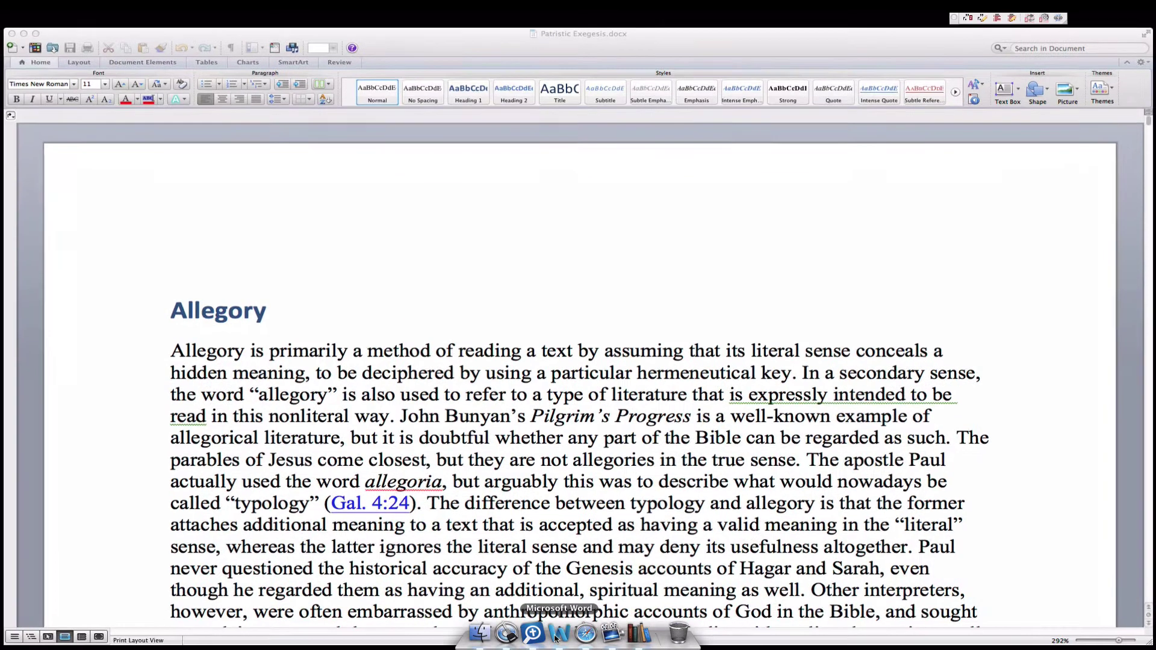
left_click(12, 34)
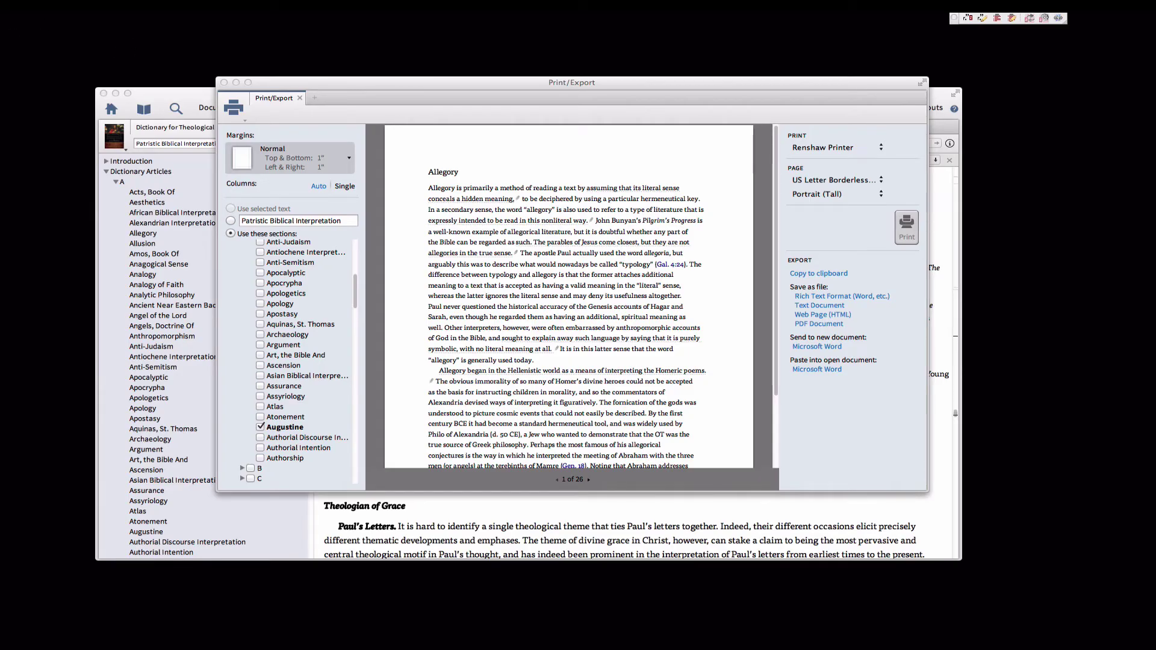
left_click(877, 344)
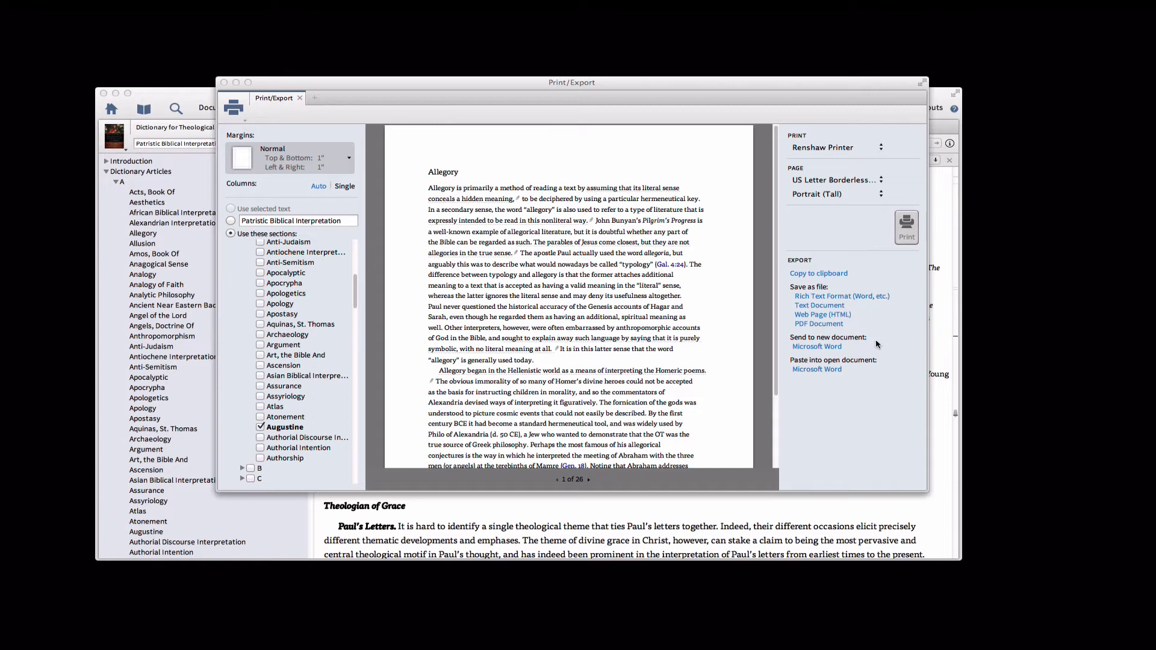
left_click(833, 351)
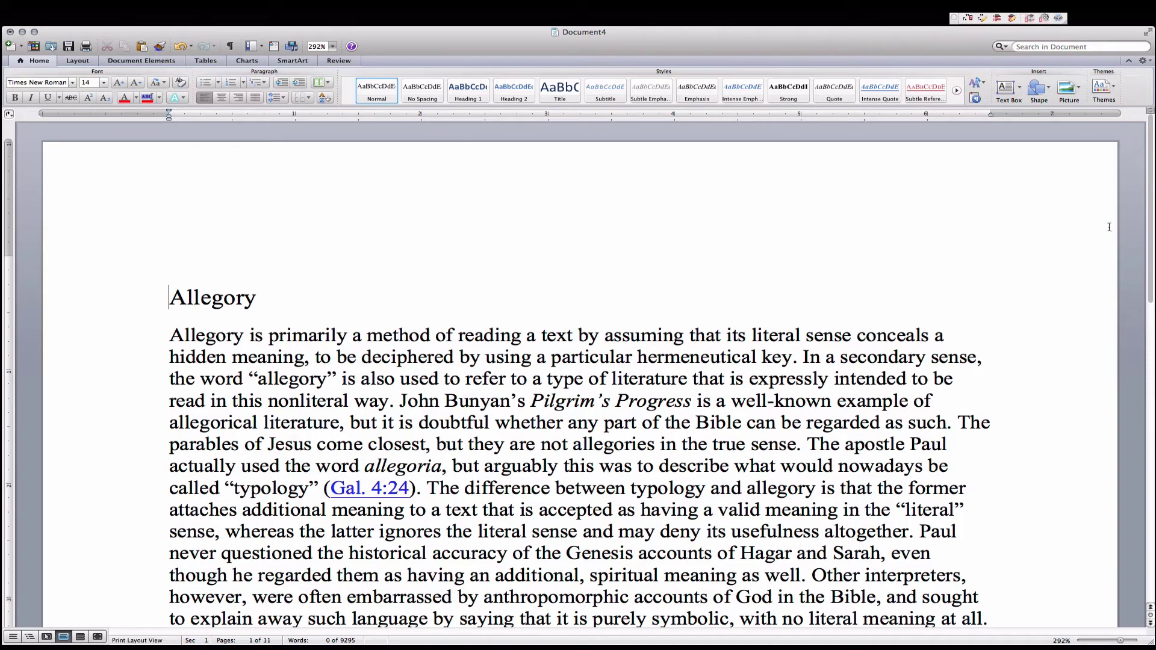
Step: Apply the Heading 1 style to the Allegory title at the start of the document
mouse_move(1151, 143)
left_mouse_down()
mouse_move(1150, 281)
mouse_move(1150, 120)
left_mouse_up()
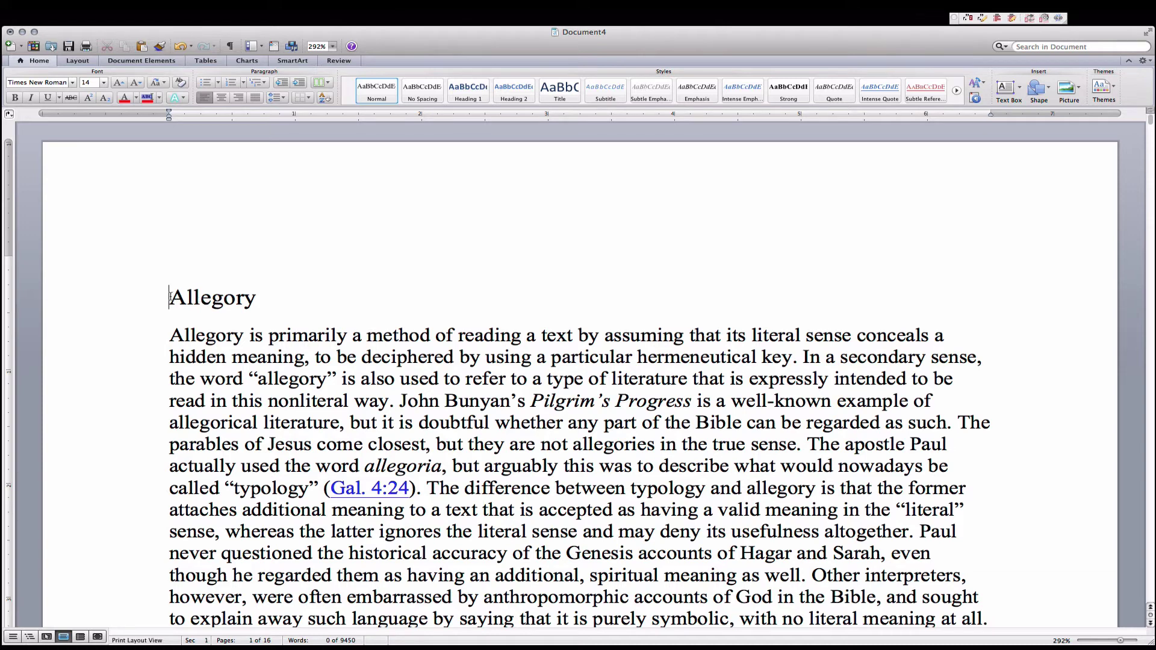
left_click_drag(169, 297, 252, 297)
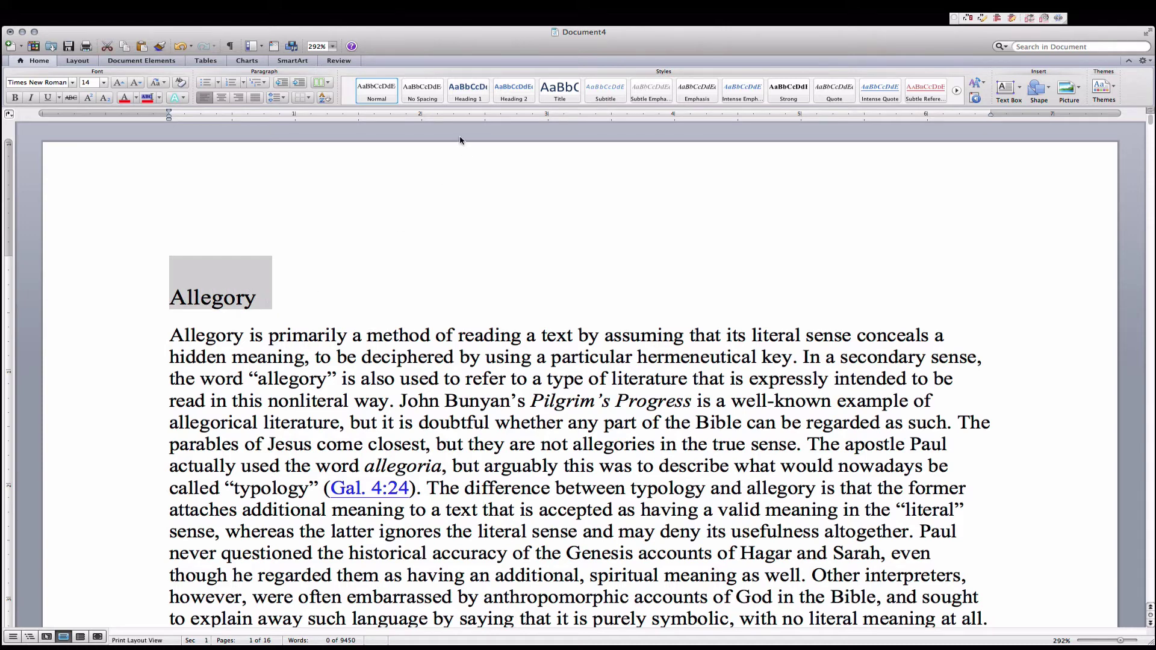
left_click(476, 95)
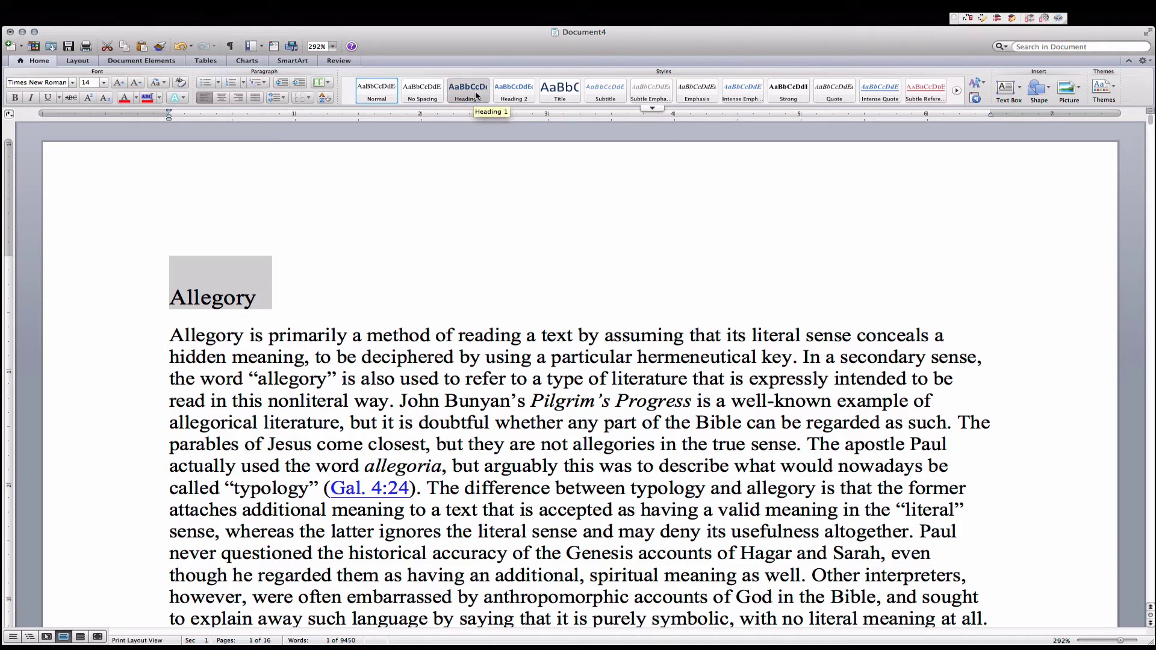
left_click(337, 313)
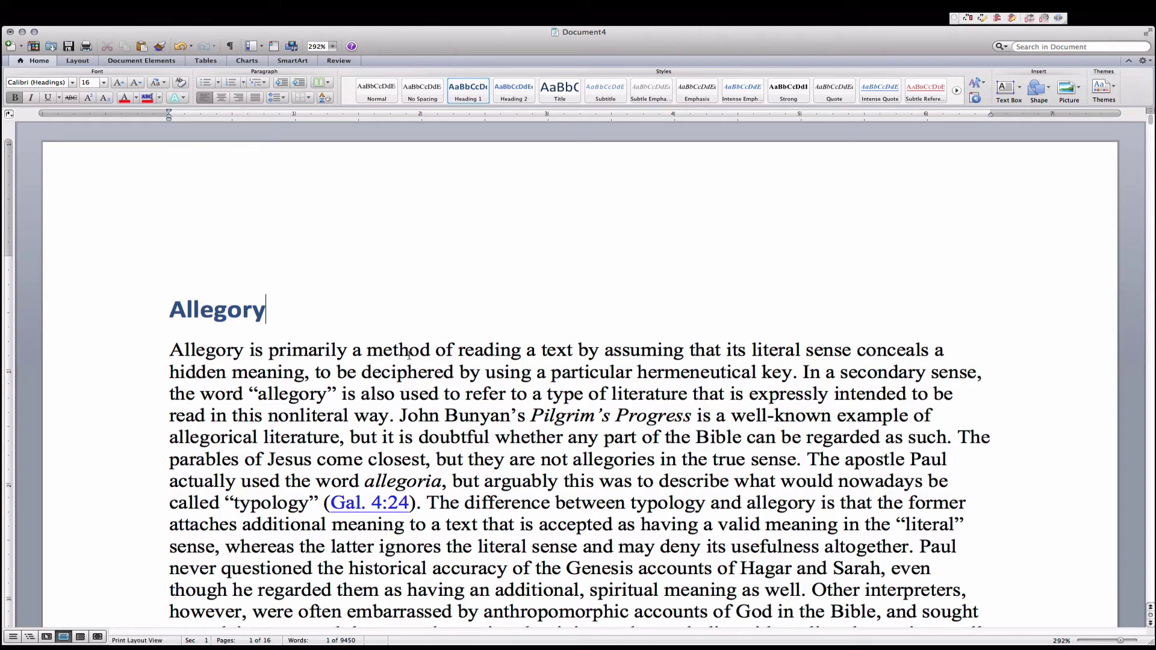
Step: Search the document for "augustine" and apply the Heading 1 style to the Augustine article title
scroll(412, 356, "down", 5)
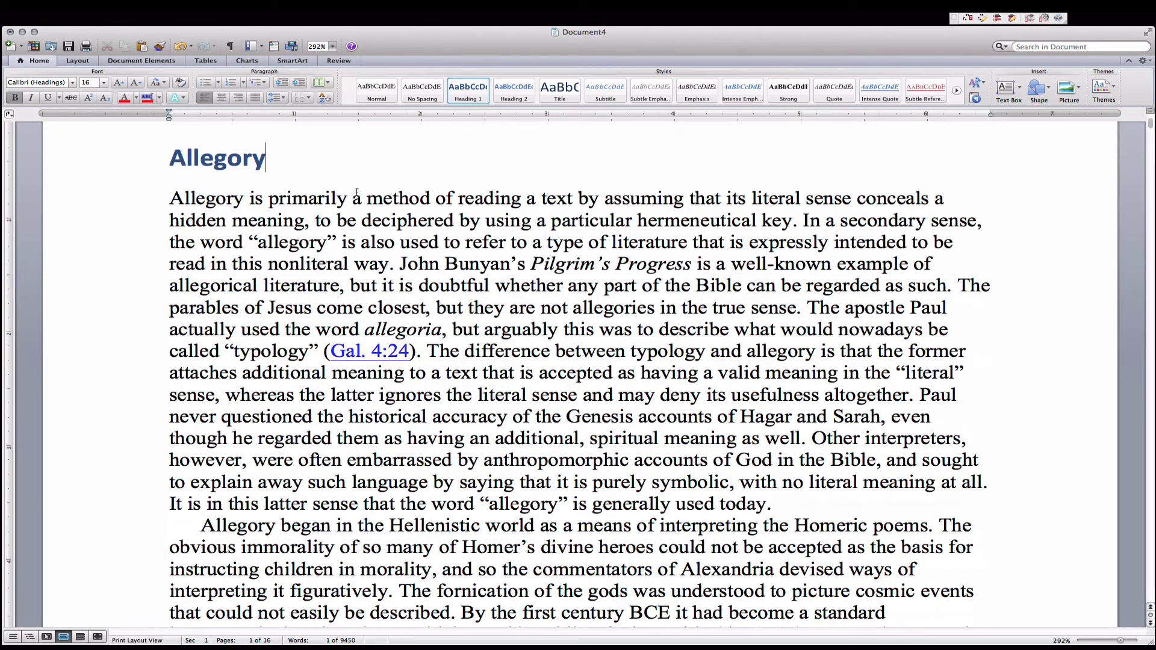
scroll(661, 238, "up", 4)
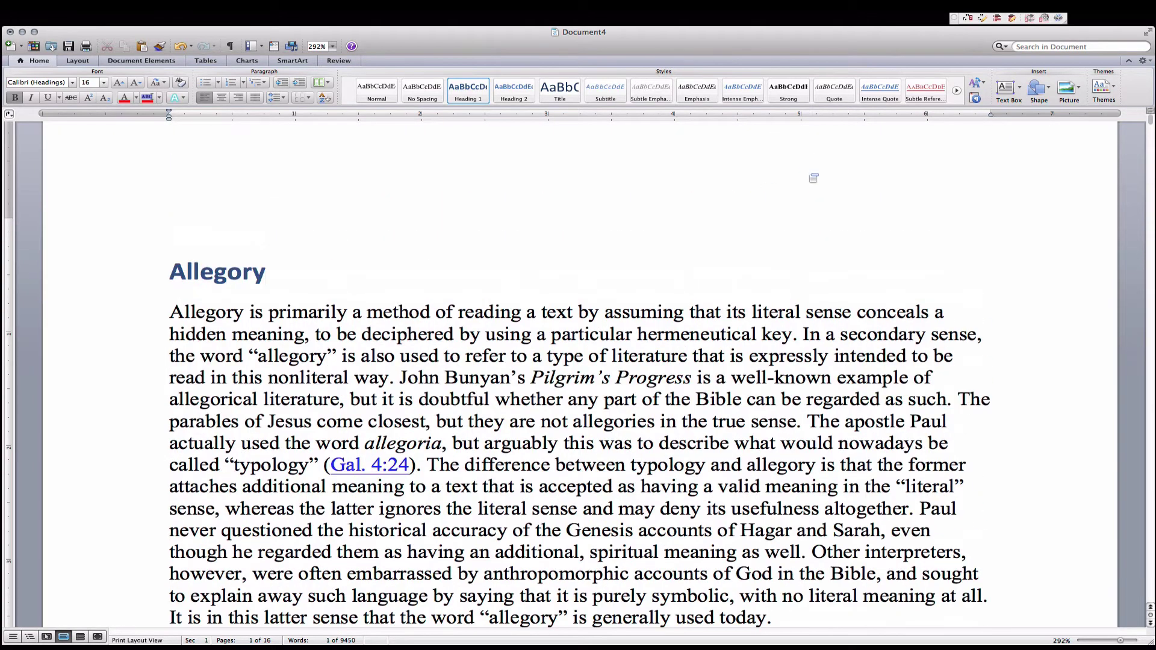
left_click(1057, 48)
type("au")
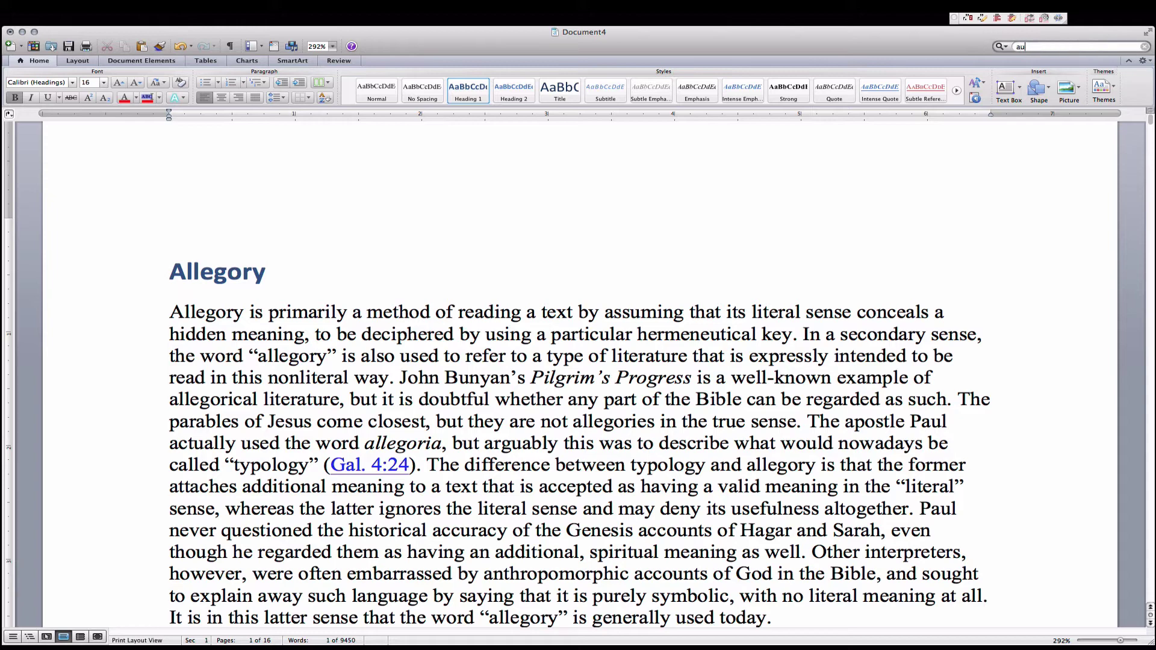
type("gustine")
key("Return")
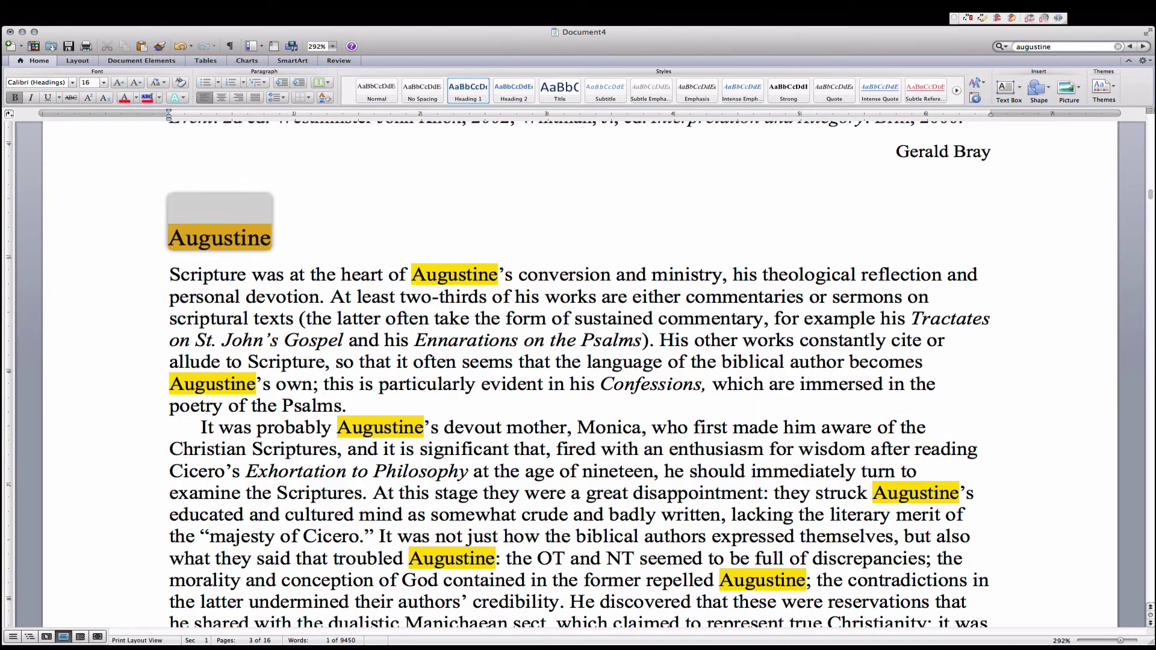
left_click(253, 244)
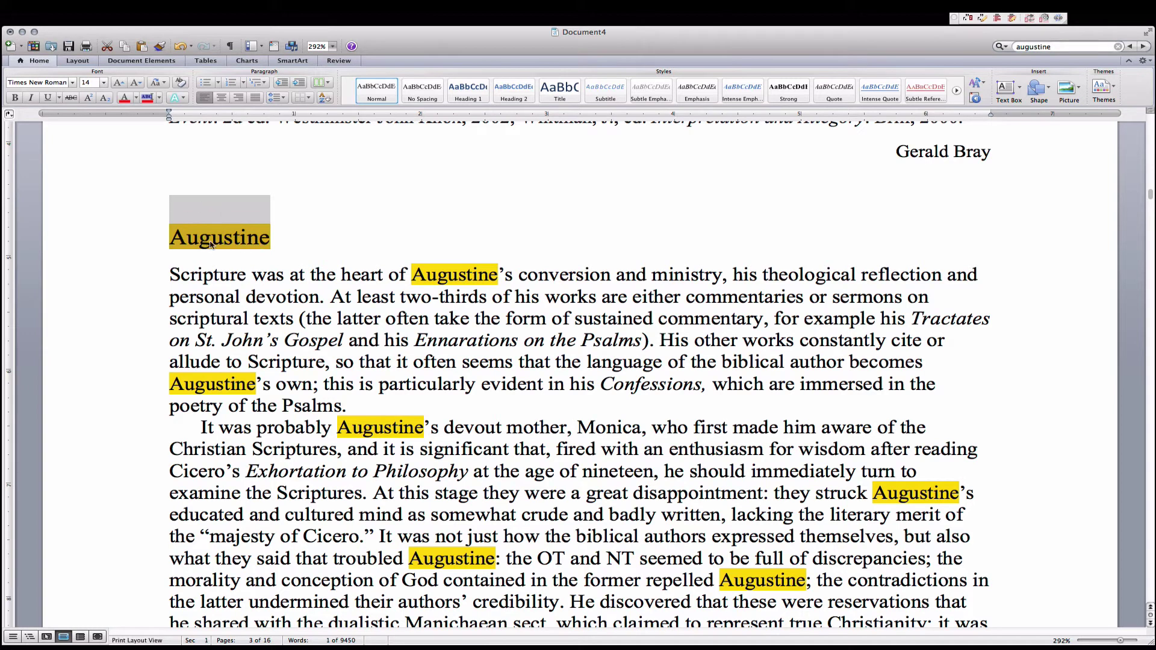
left_click(468, 90)
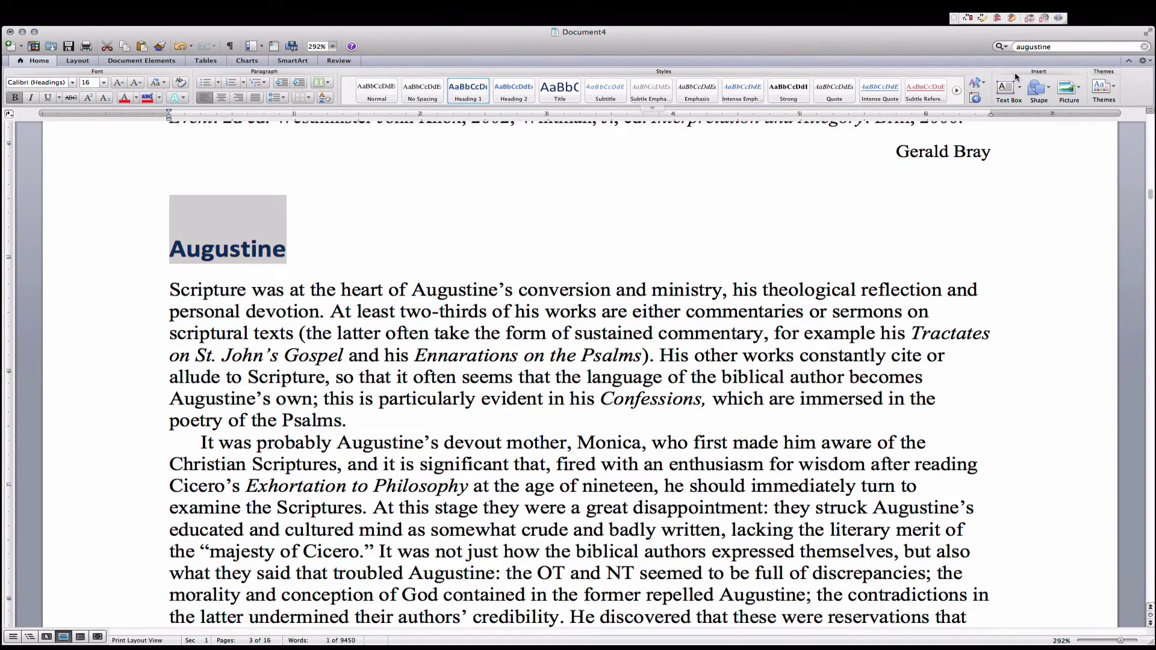
Step: Search for "patristic biblical interpretation" and apply the Heading 1 style to that article's title
left_click(1053, 49)
type("patristic bibl")
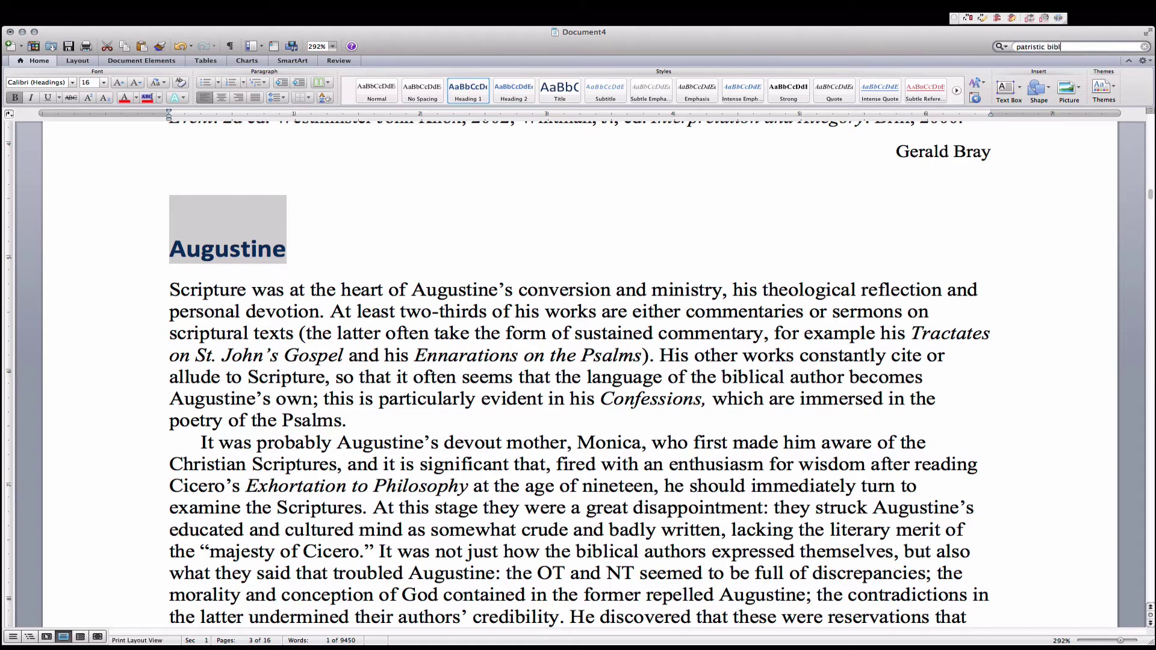
type("ical interpre")
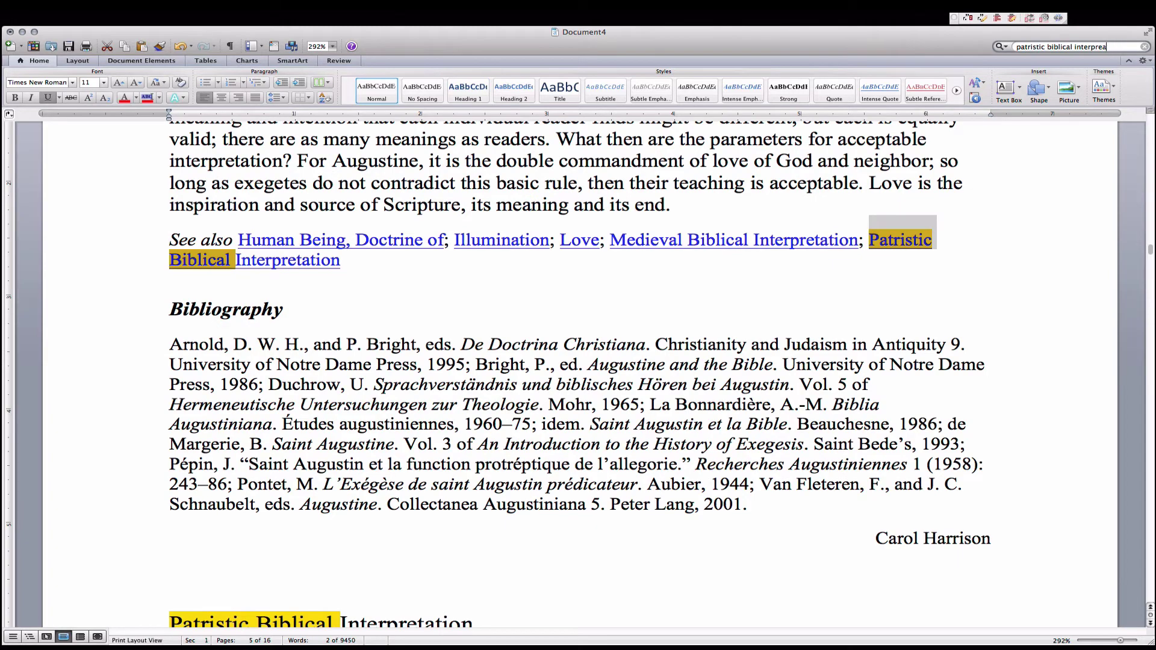
type("tation")
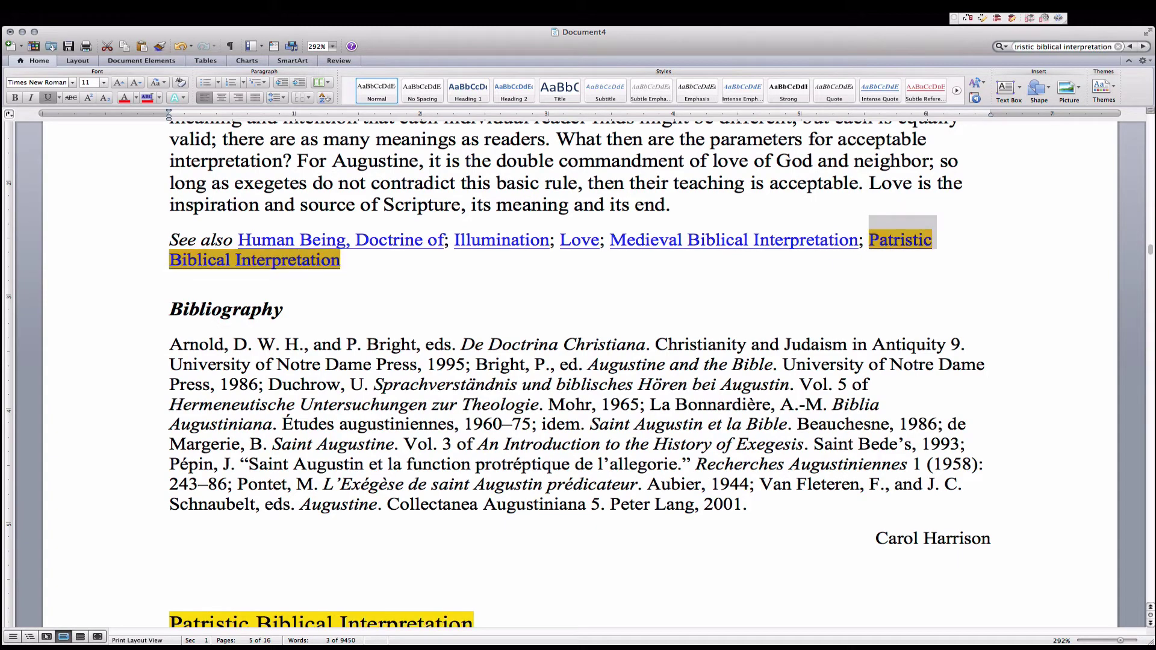
scroll(460, 447, "down", 5)
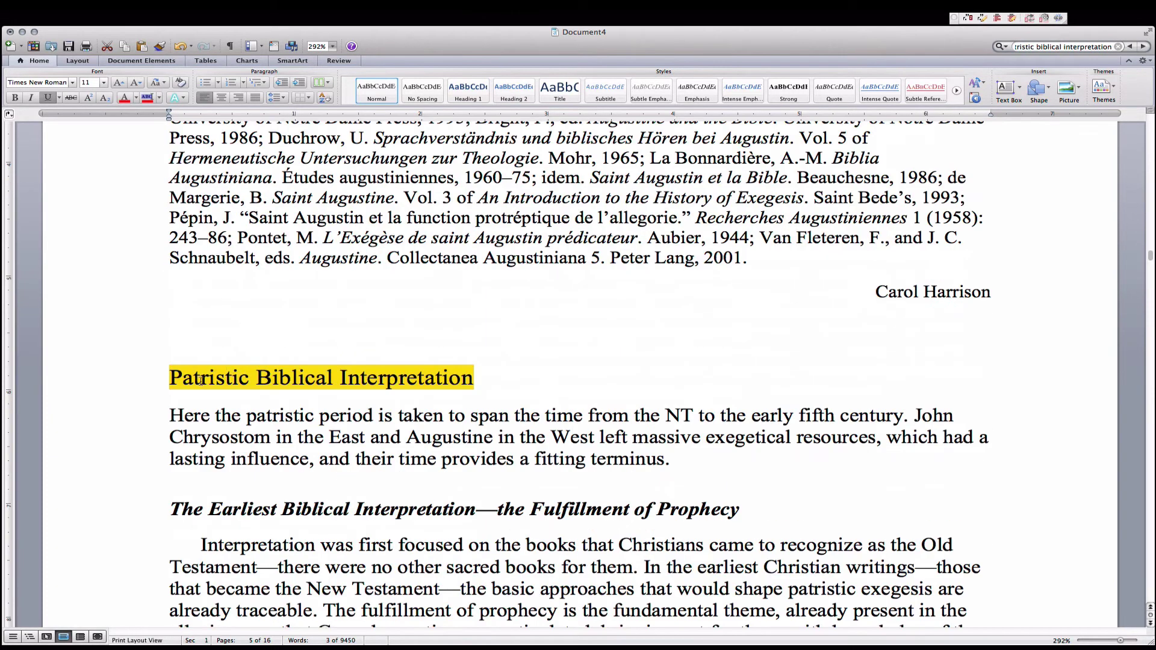
triple_click(365, 375)
left_click(468, 90)
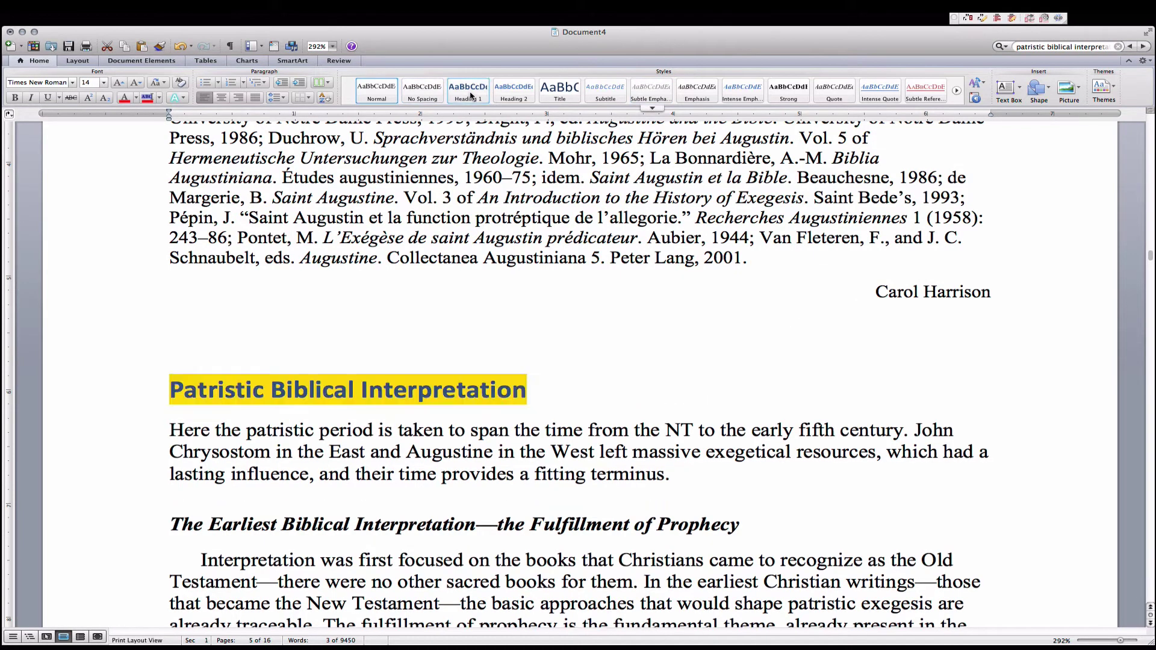
Step: Find the Typology article title by searching for "typology", apply the Heading 1 style to it, and return to the document's start
left_click(1063, 46)
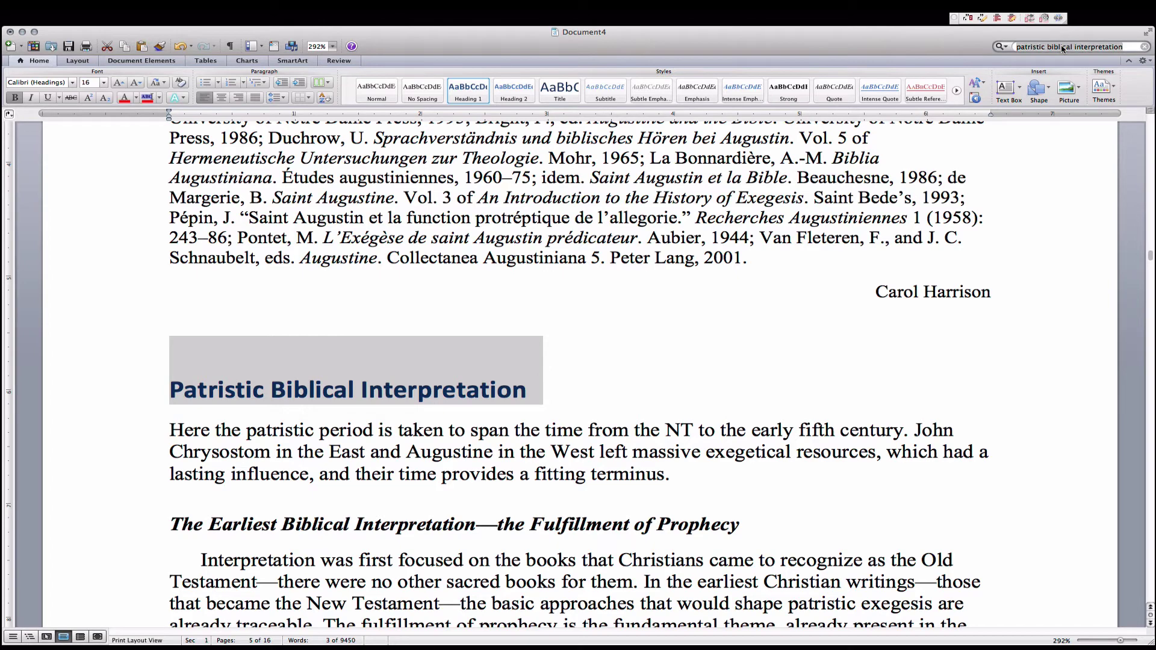
type("typ")
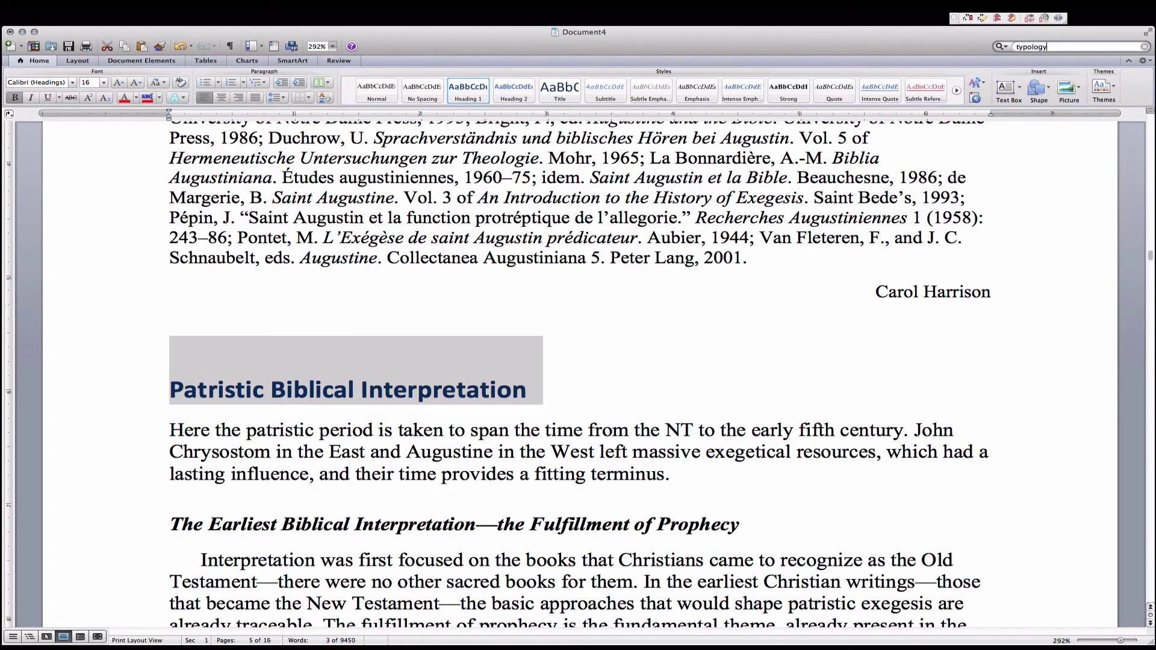
type("ology")
key("Return")
key("Return")
key("Return")
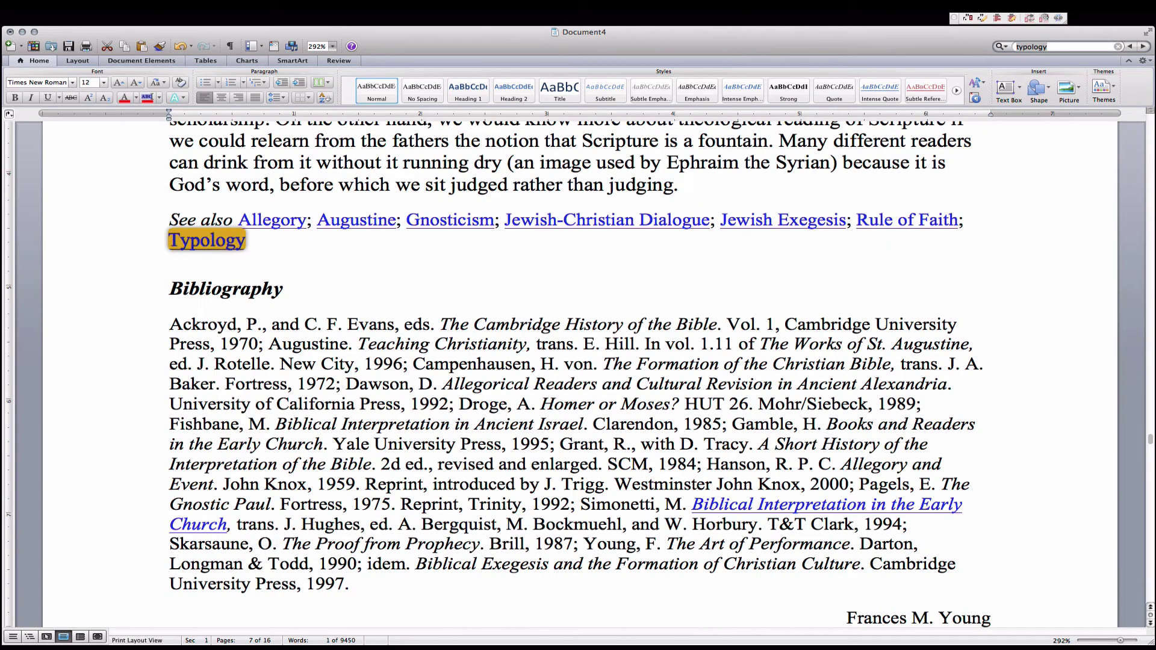
key("Return")
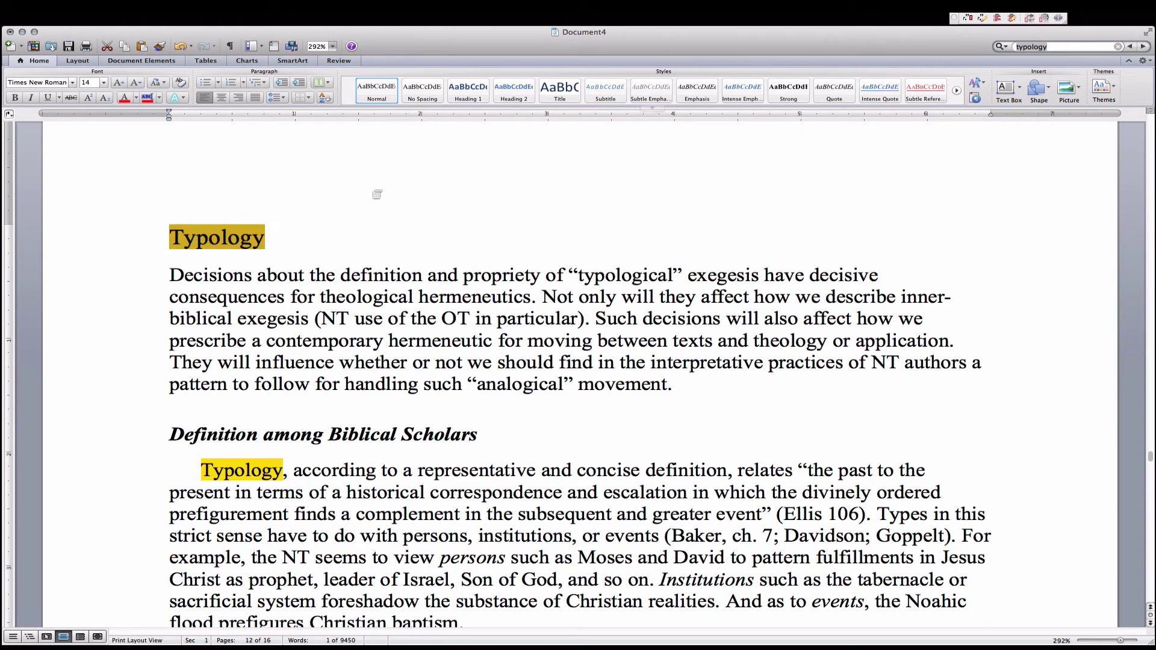
scroll(197, 236, "down", 1)
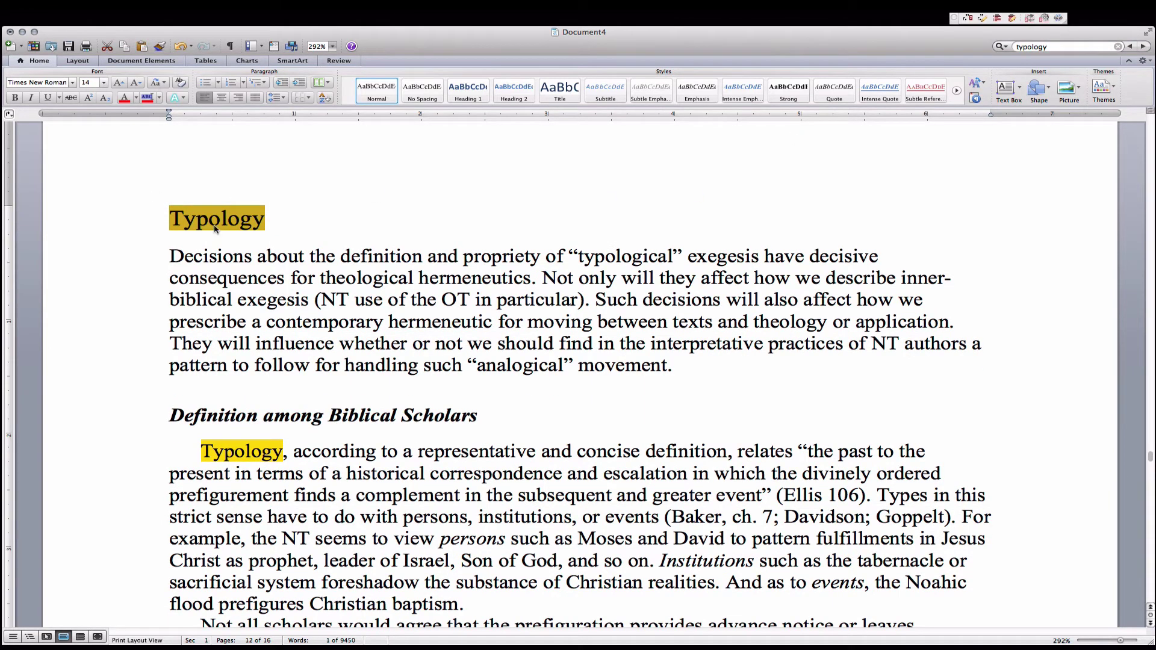
triple_click(212, 221)
left_click(480, 92)
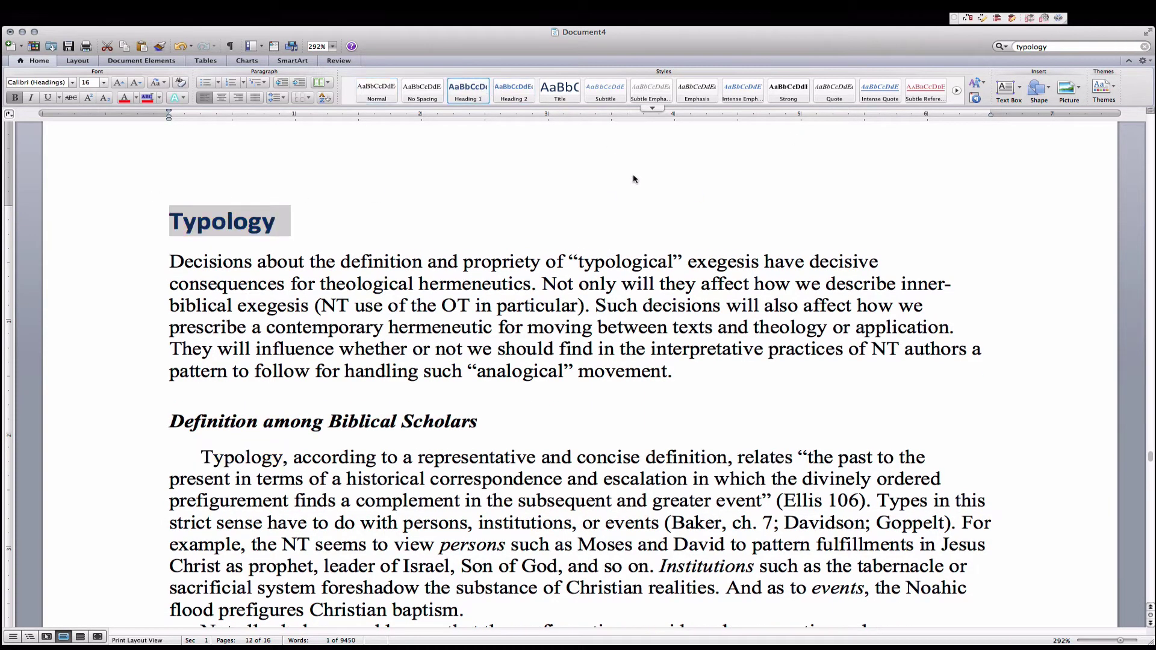
left_click_drag(1151, 461, 1132, 121)
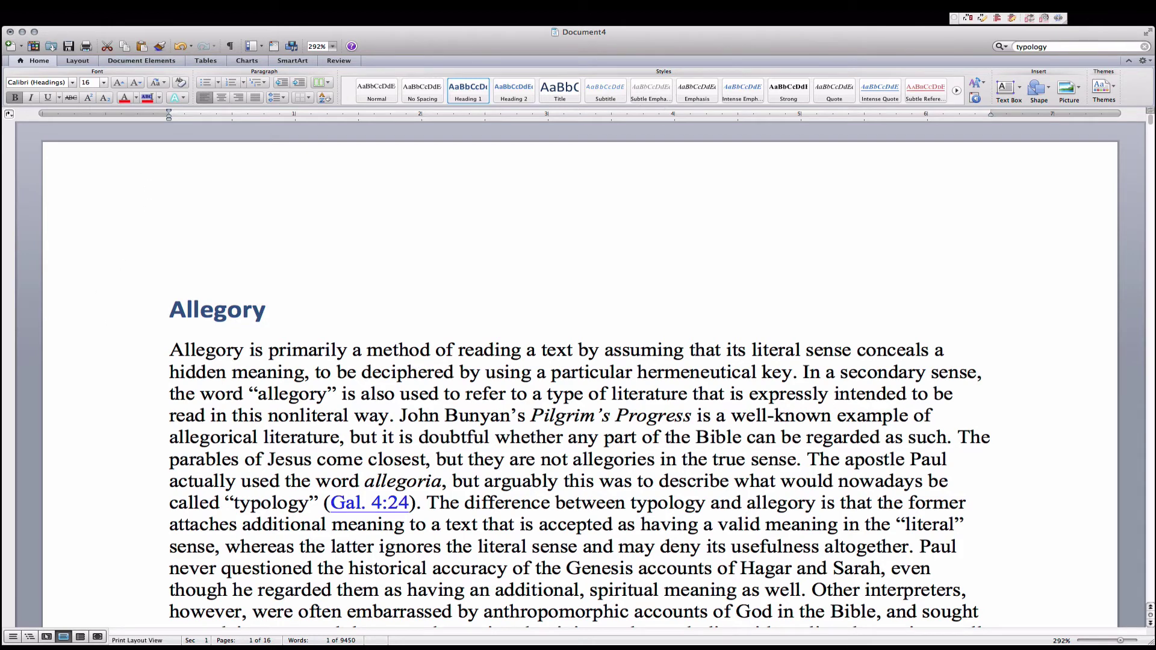
Step: Save the document to the Desktop as a Word document named "DTI – Patristic Exegesis Articles.docx"
left_click(71, 7)
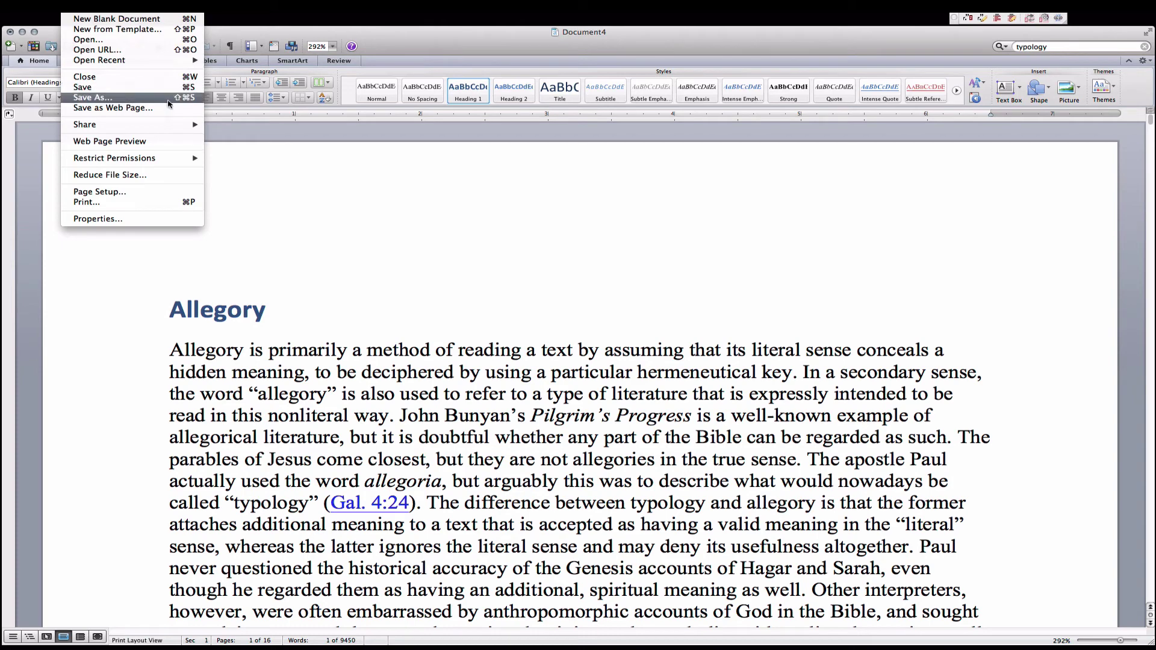
left_click(172, 102)
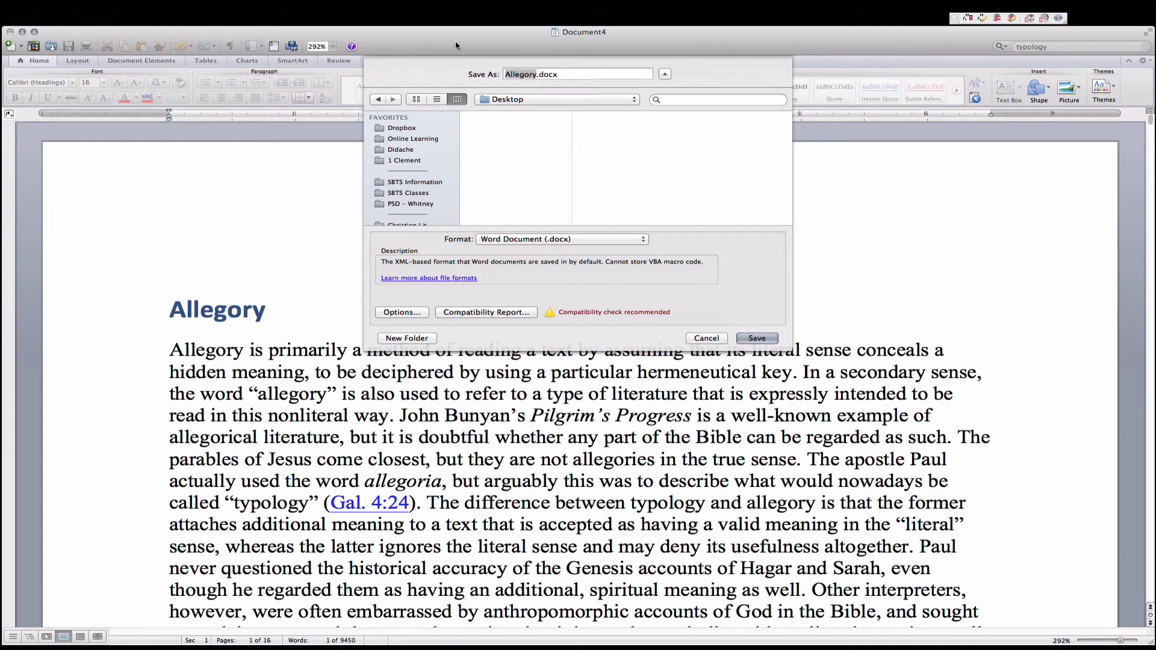
type("DTI – ")
type("Patristic ")
type("Exegeiss")
key("BackSpace")
key("BackSpace")
key("BackSpace")
type("sis Art")
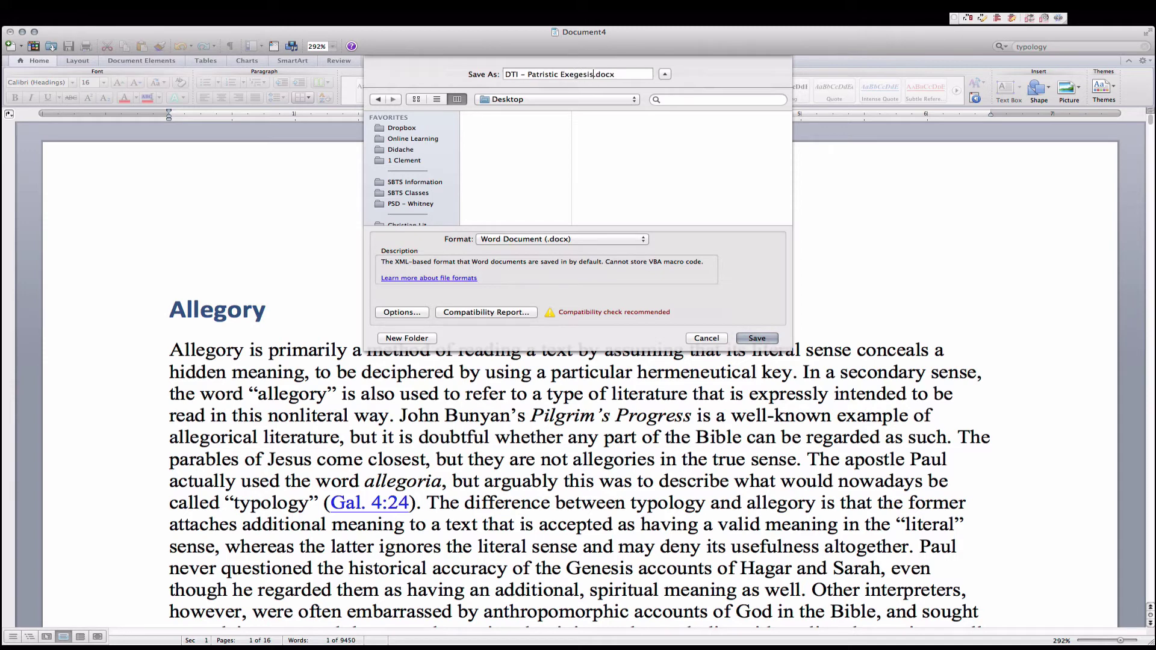
type("icles")
left_click(764, 339)
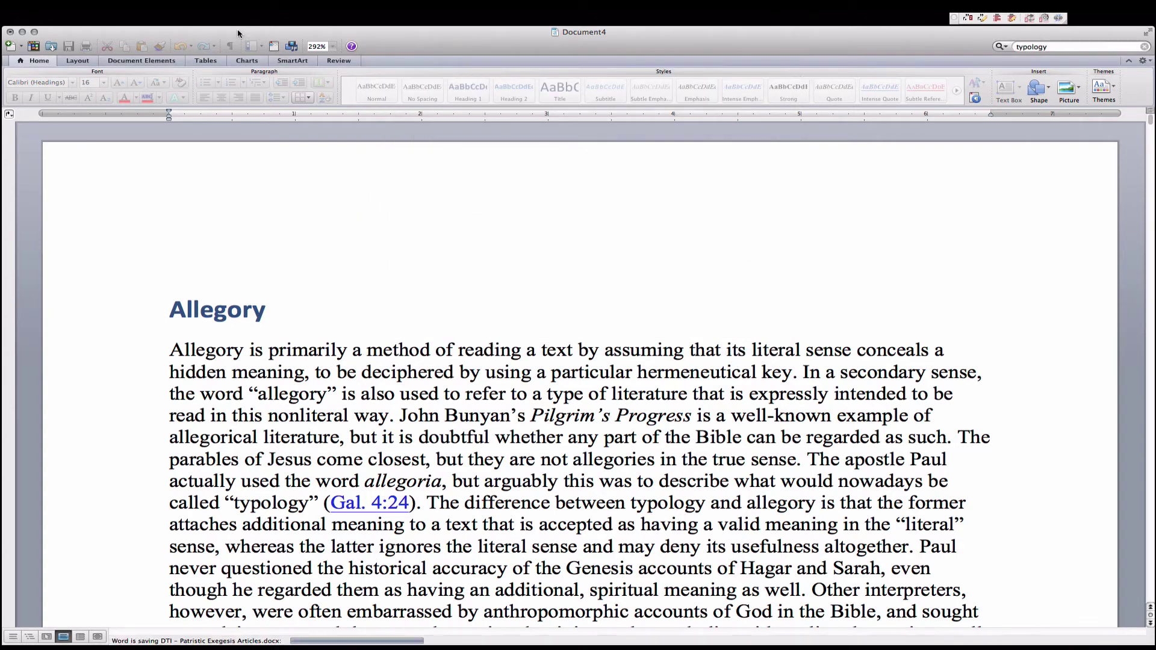
Step: Minimize the Word document, the Print/Export window and the Logos window, and switch to calibre
left_click(22, 32)
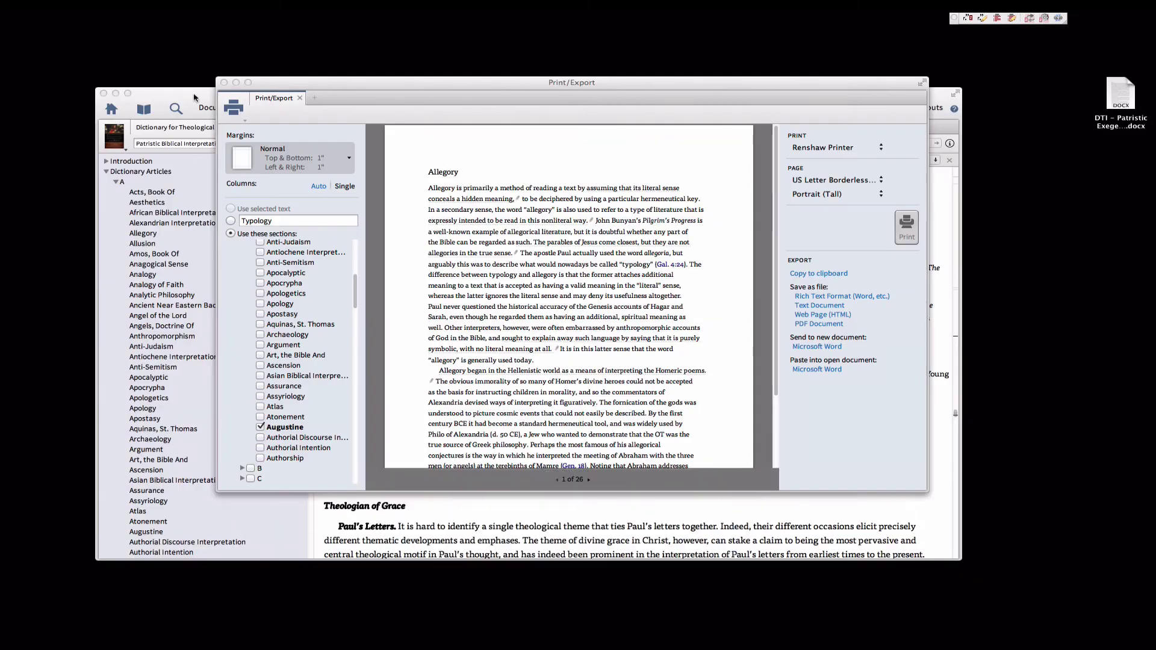
left_click(235, 83)
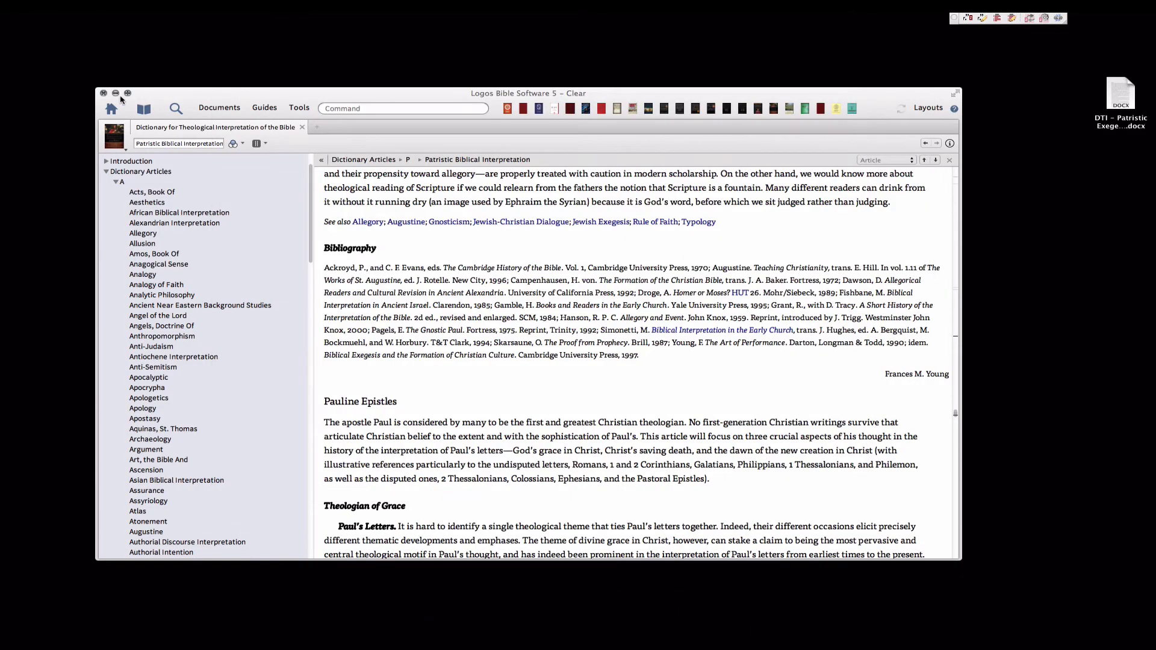
left_click(115, 93)
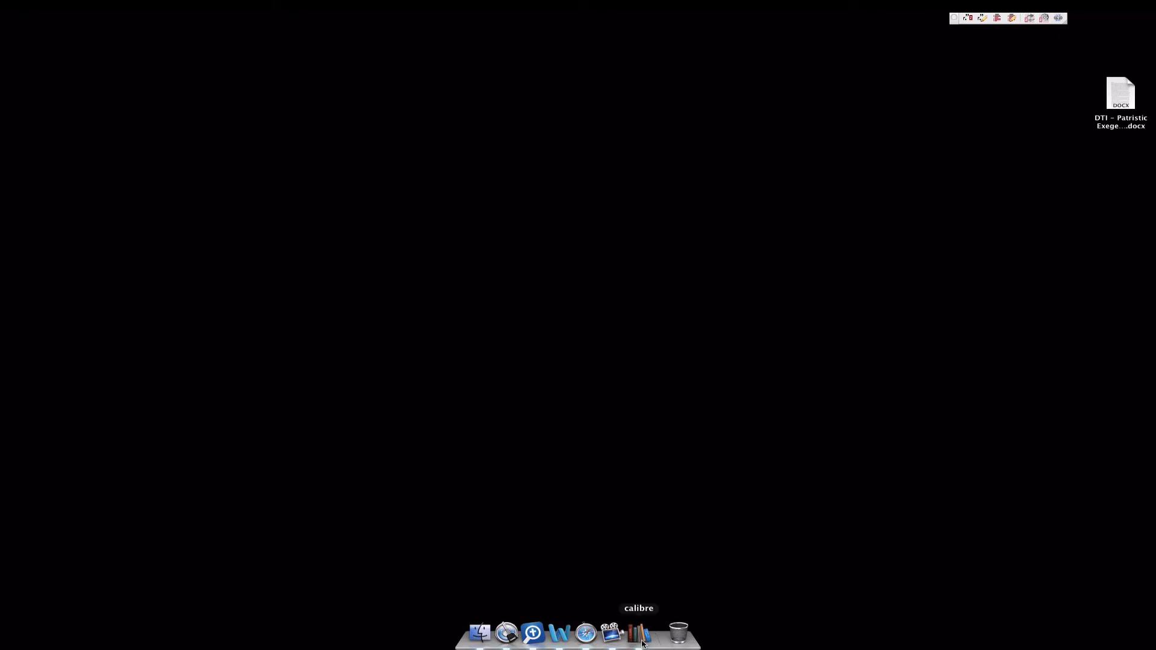
right_click(640, 640)
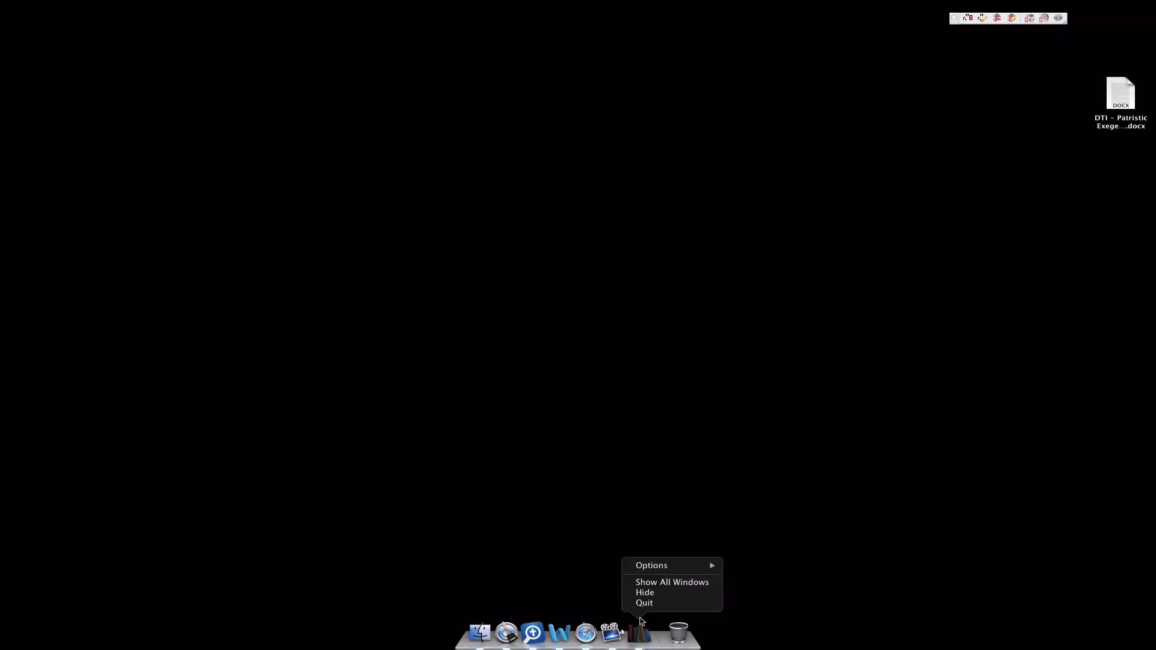
left_click(682, 489)
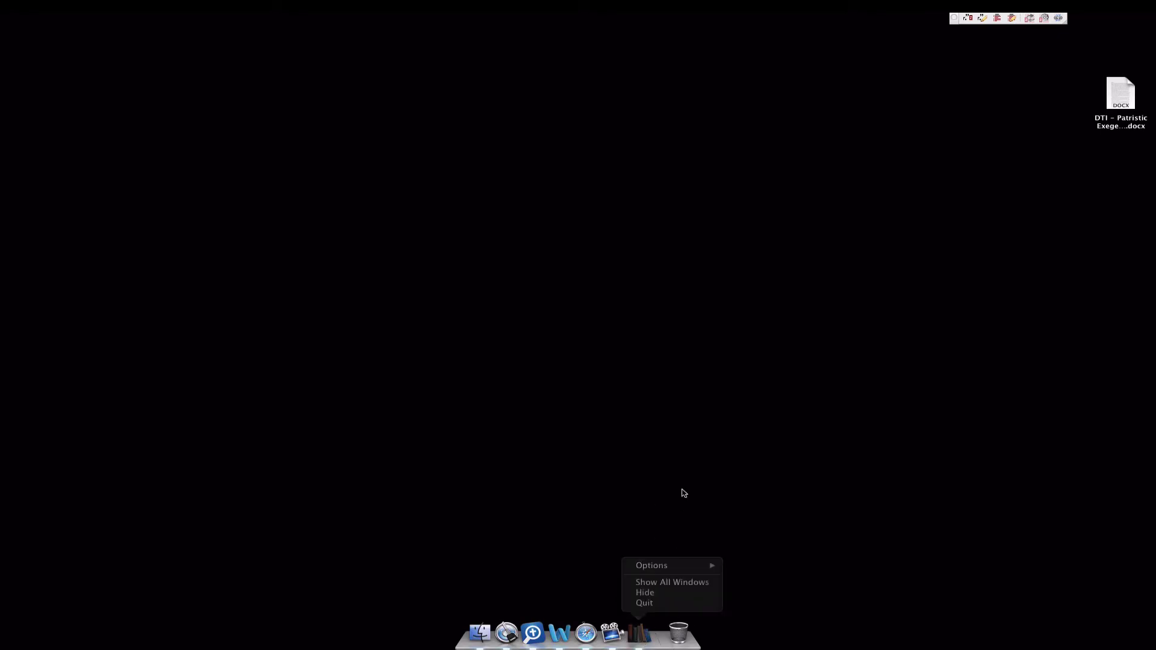
left_click(642, 635)
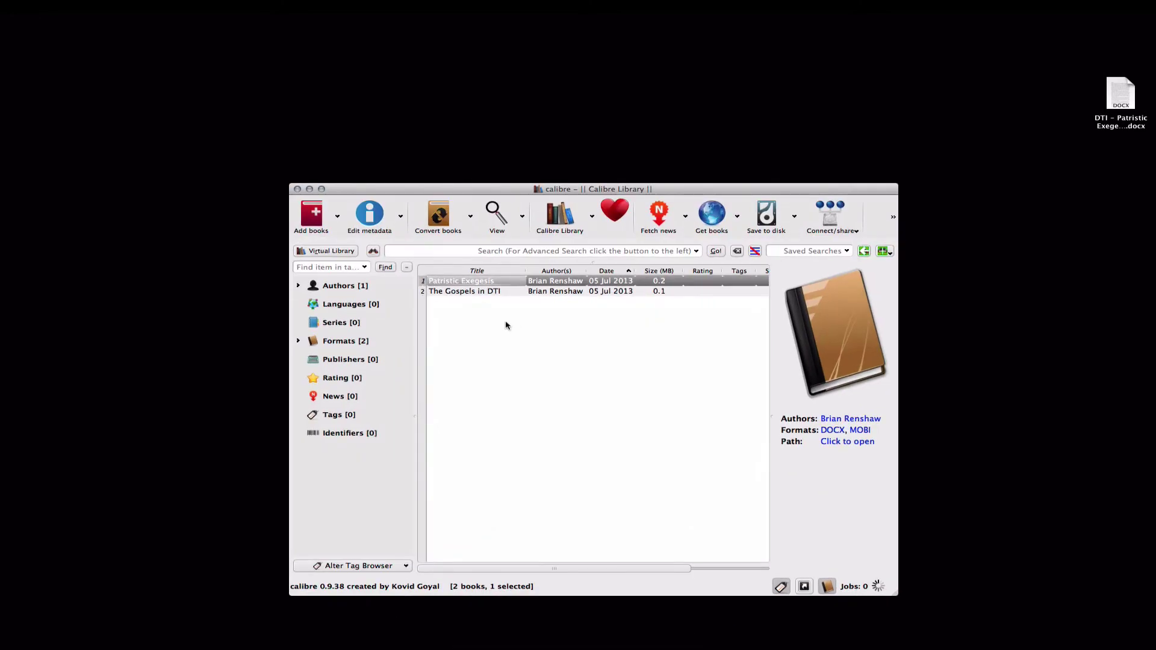
Step: Permanently delete both the Patristic Exegesis and The Gospels in DTI books from the calibre library
left_click(555, 291, "shift")
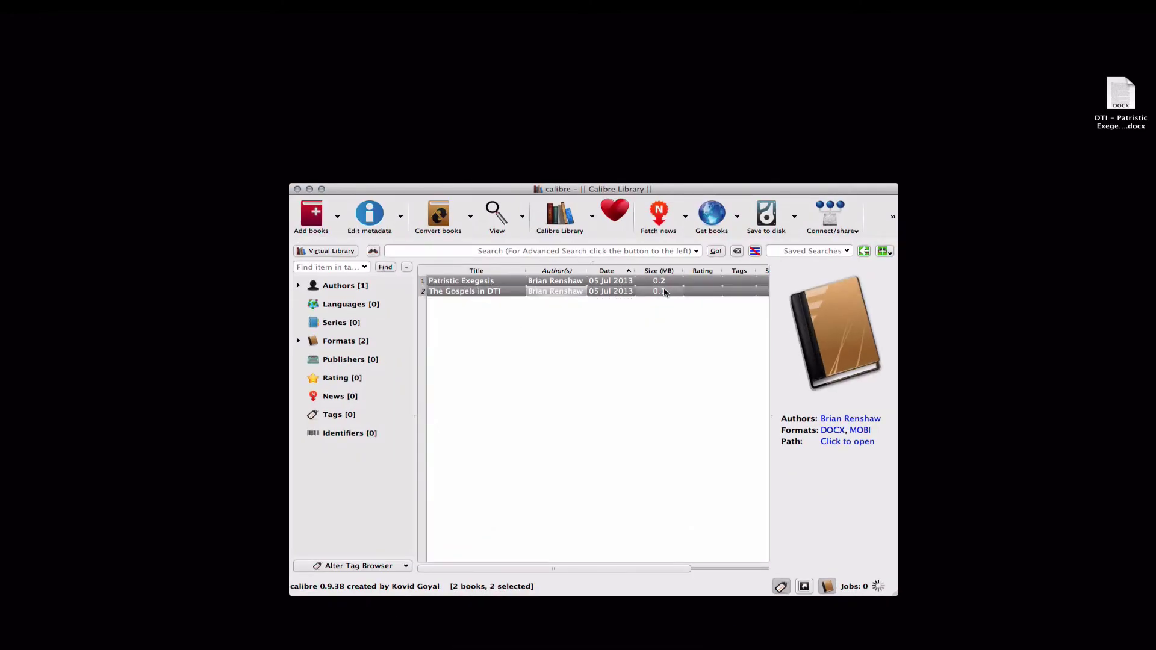
key("Delete")
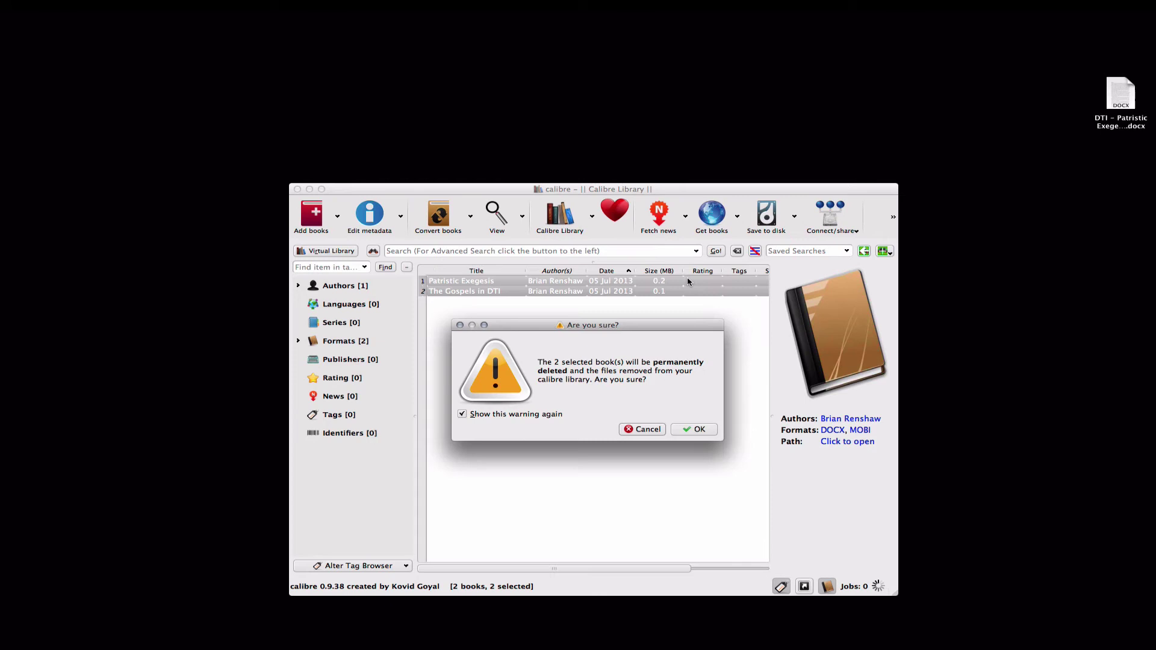
left_click(695, 428)
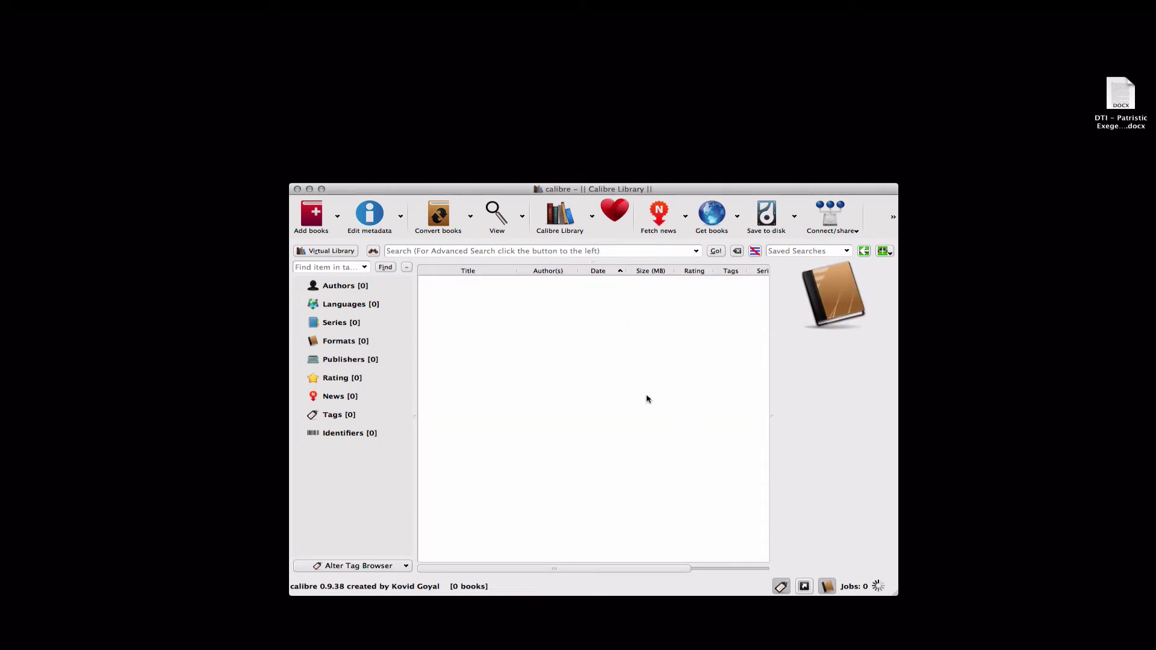
Step: Add the "DTI – Patristic Exegesis Articles" DOCX from the Desktop to the library and open its individual conversion settings
left_click(316, 220)
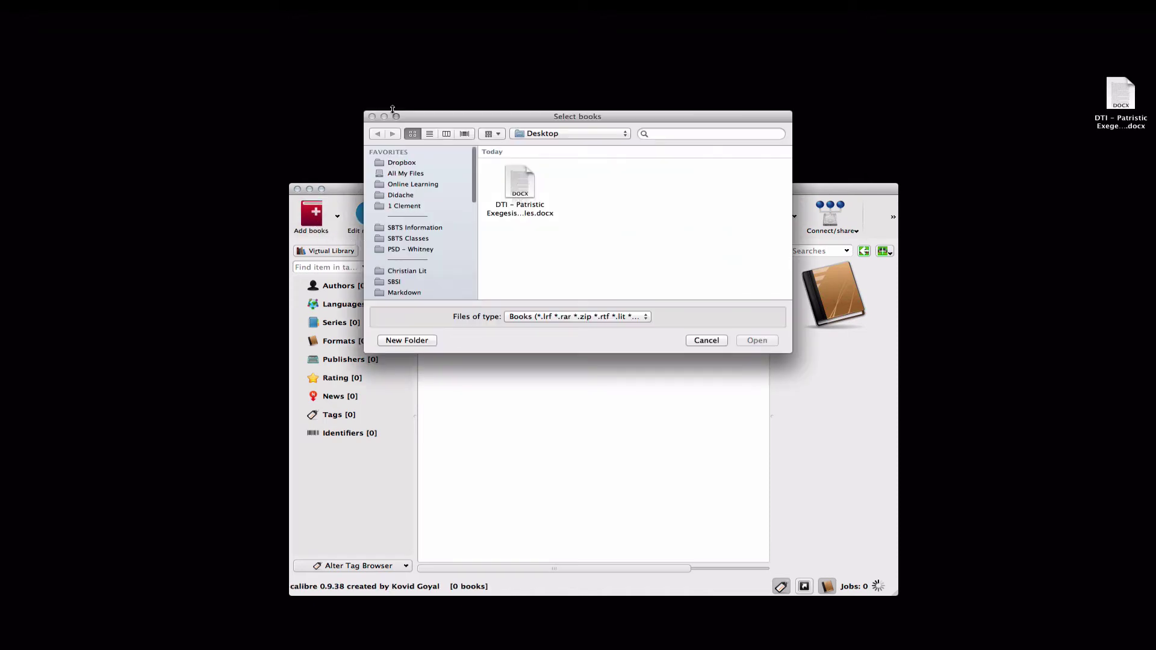
double_click(525, 180)
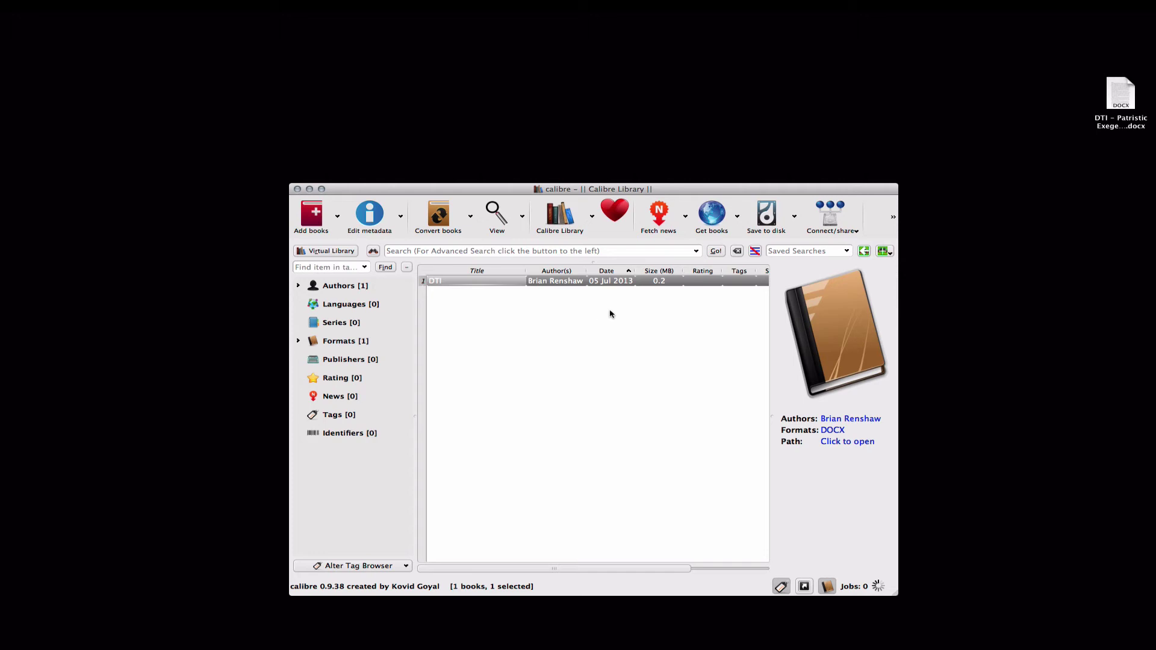
right_click(695, 283)
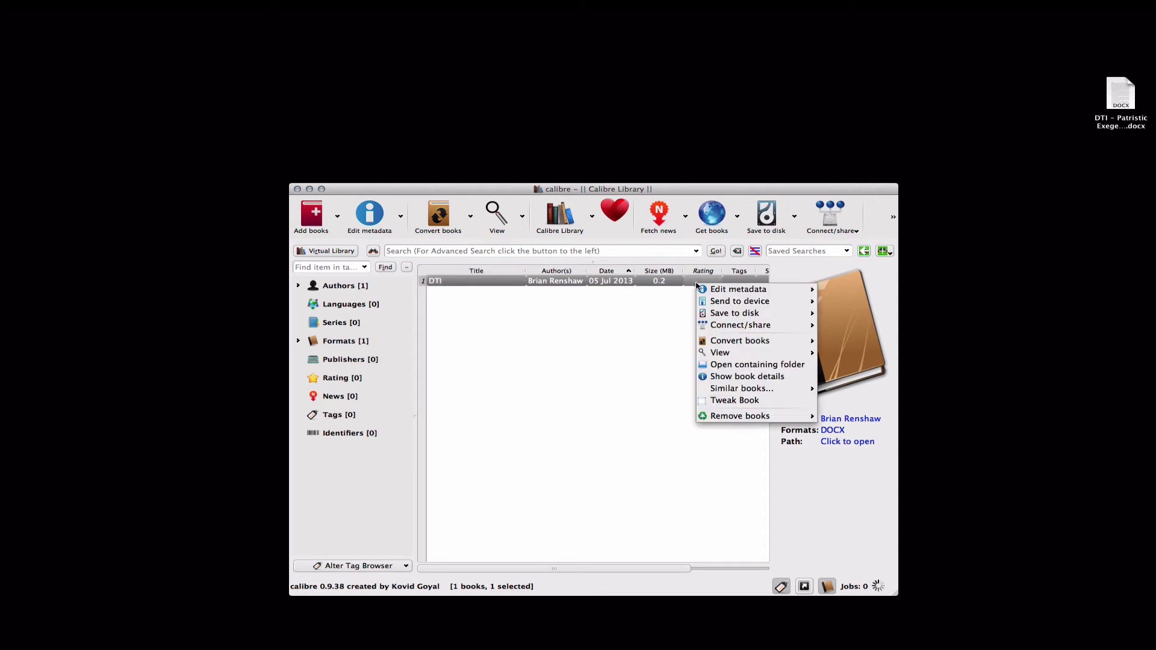
mouse_move(736, 342)
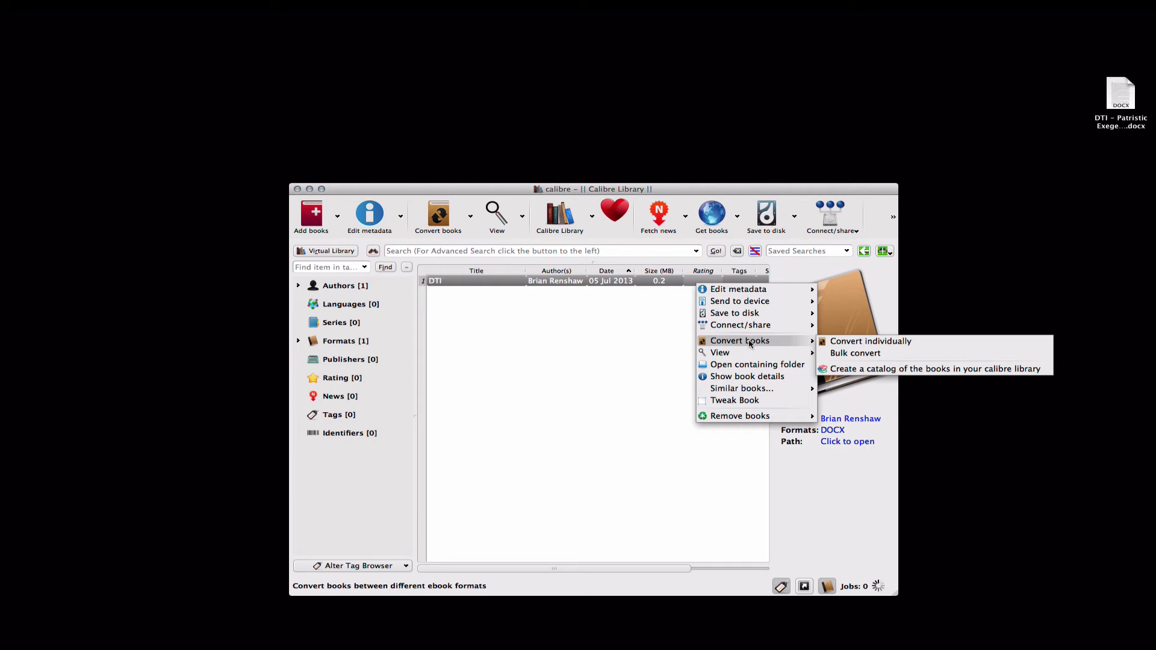
left_click(972, 346)
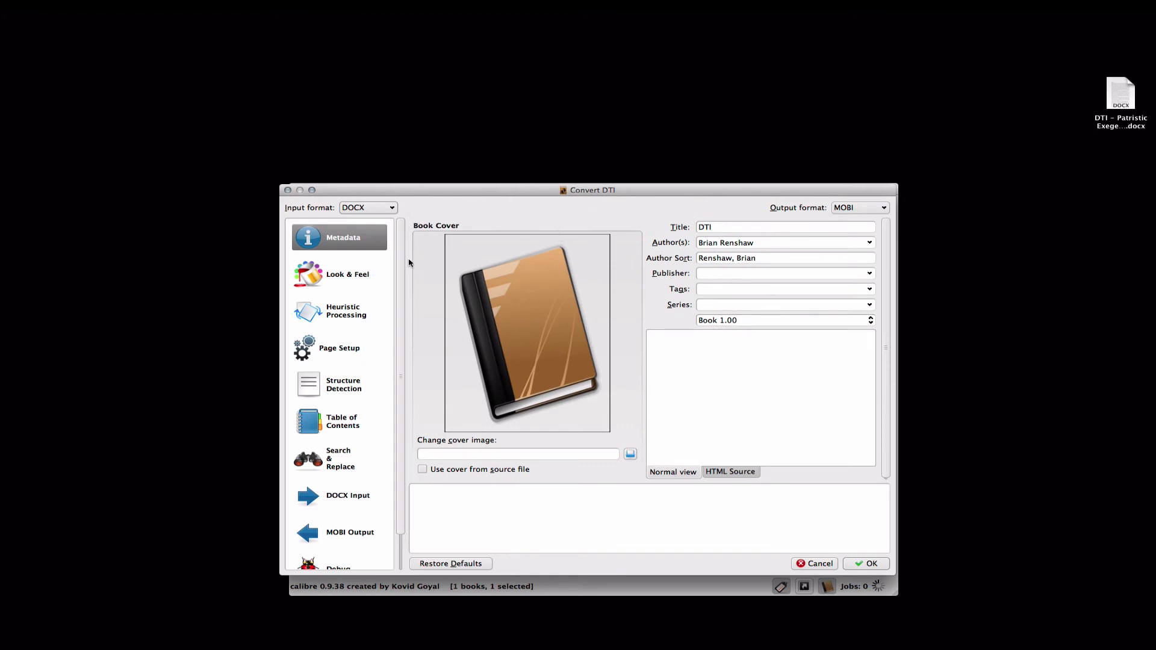
Step: Review the Look & Feel, Heuristic Processing and Page Setup options, and set the chapter mark to none in Structure Detection
left_click(341, 283)
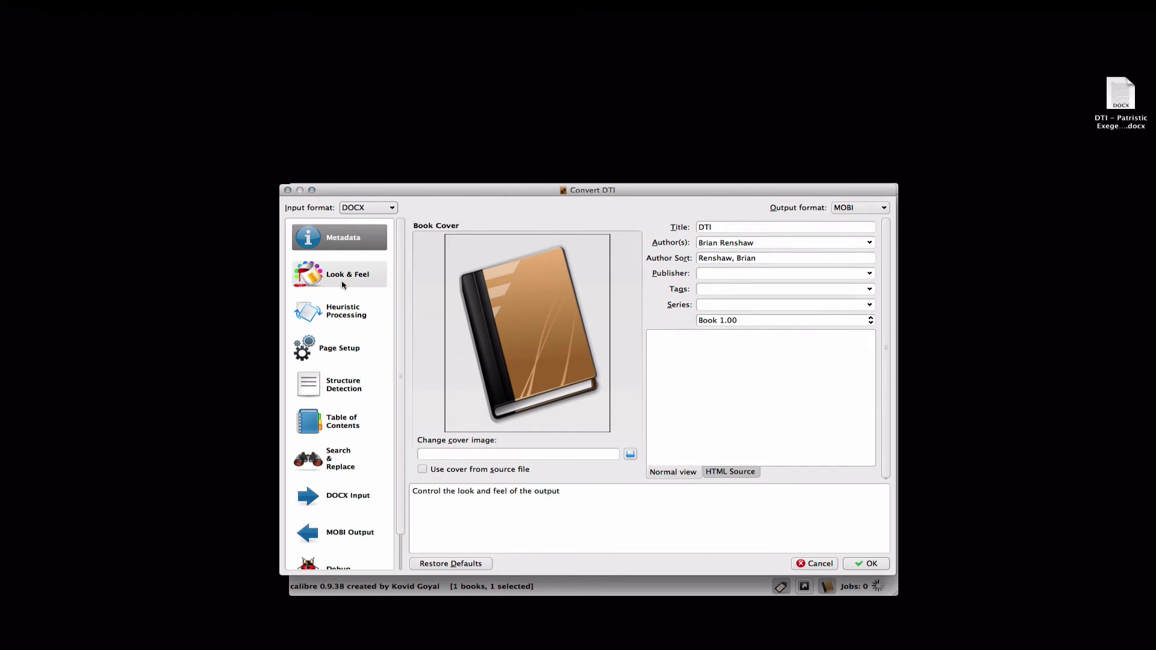
left_click(343, 316)
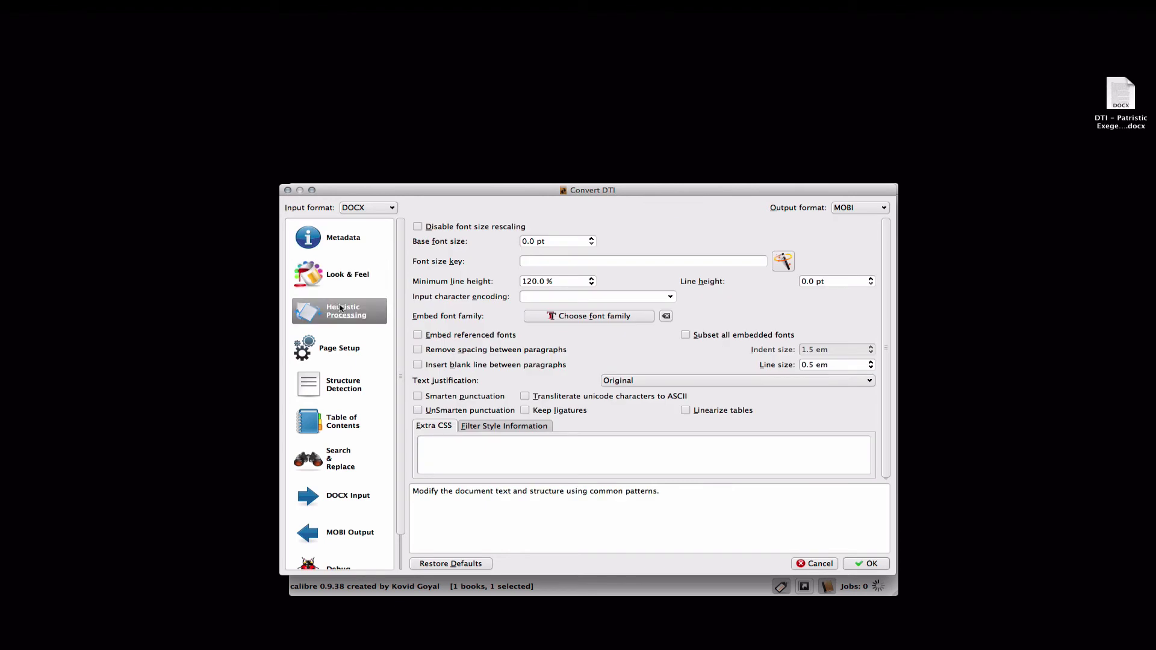
left_click(344, 348)
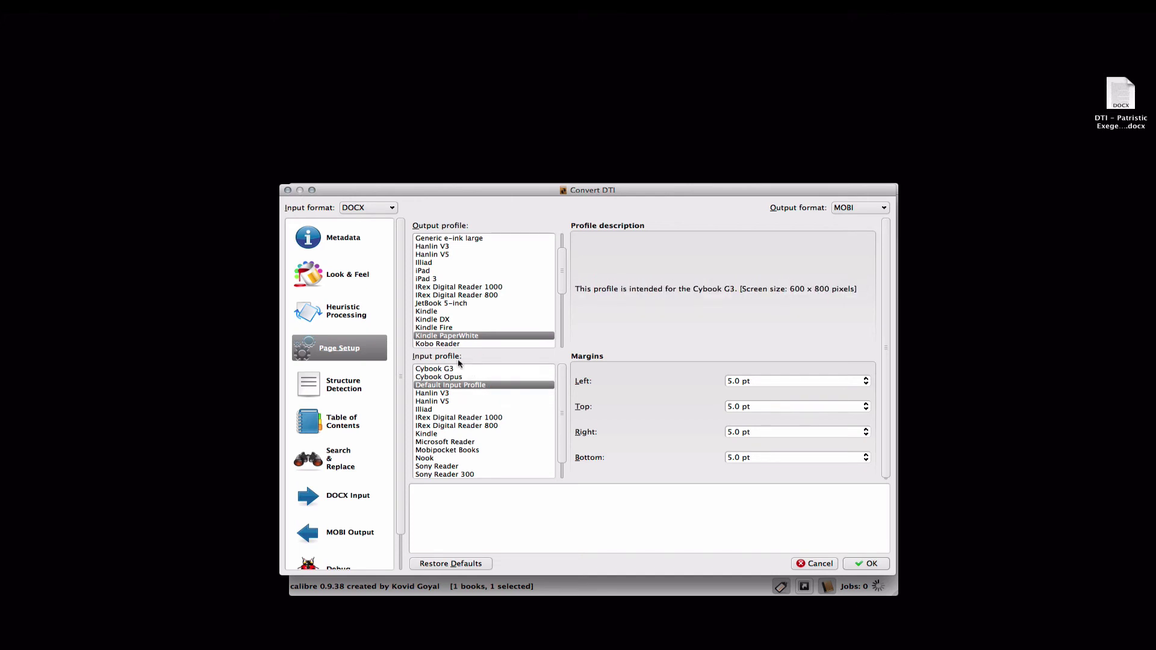
left_click(341, 384)
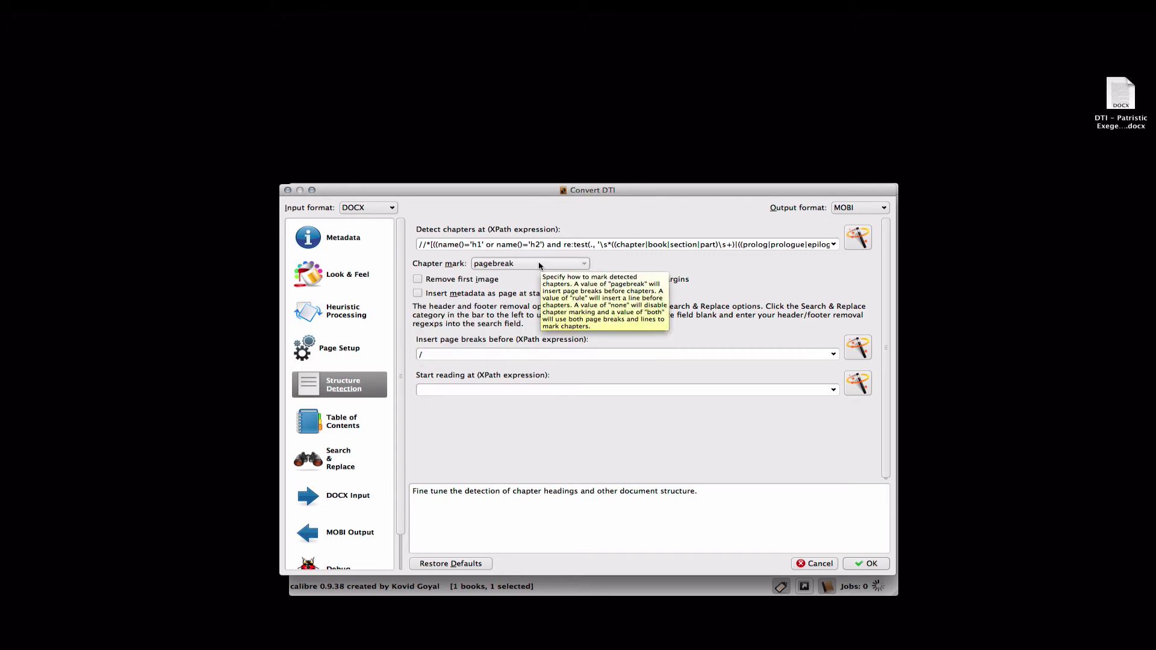
left_click(568, 269)
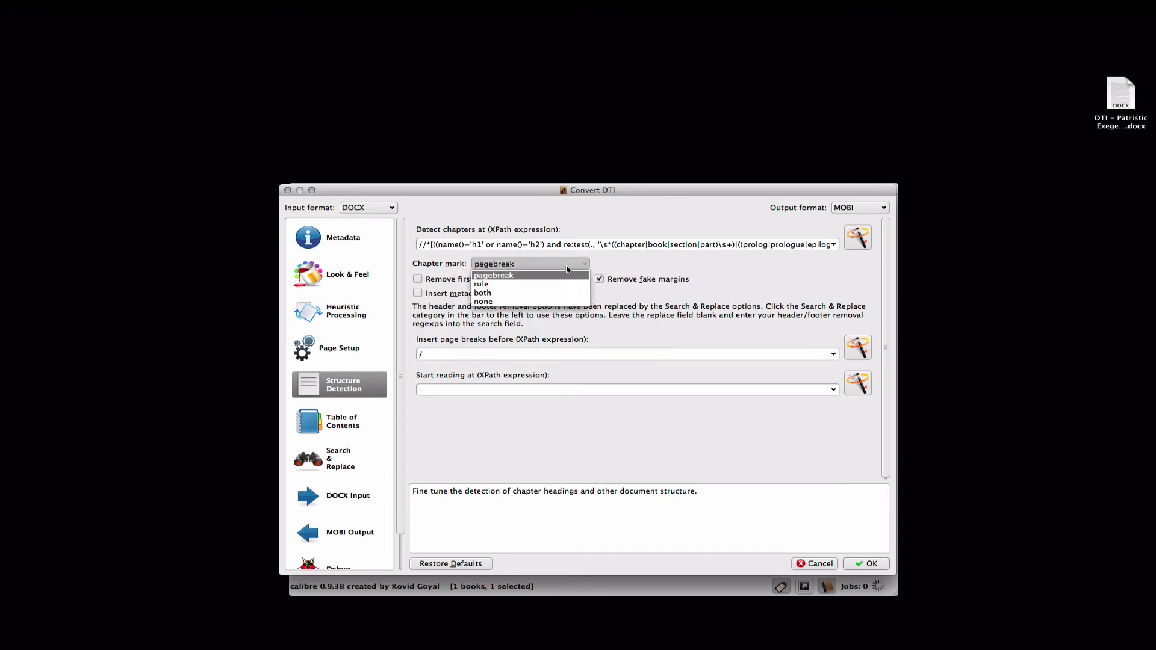
left_click(542, 304)
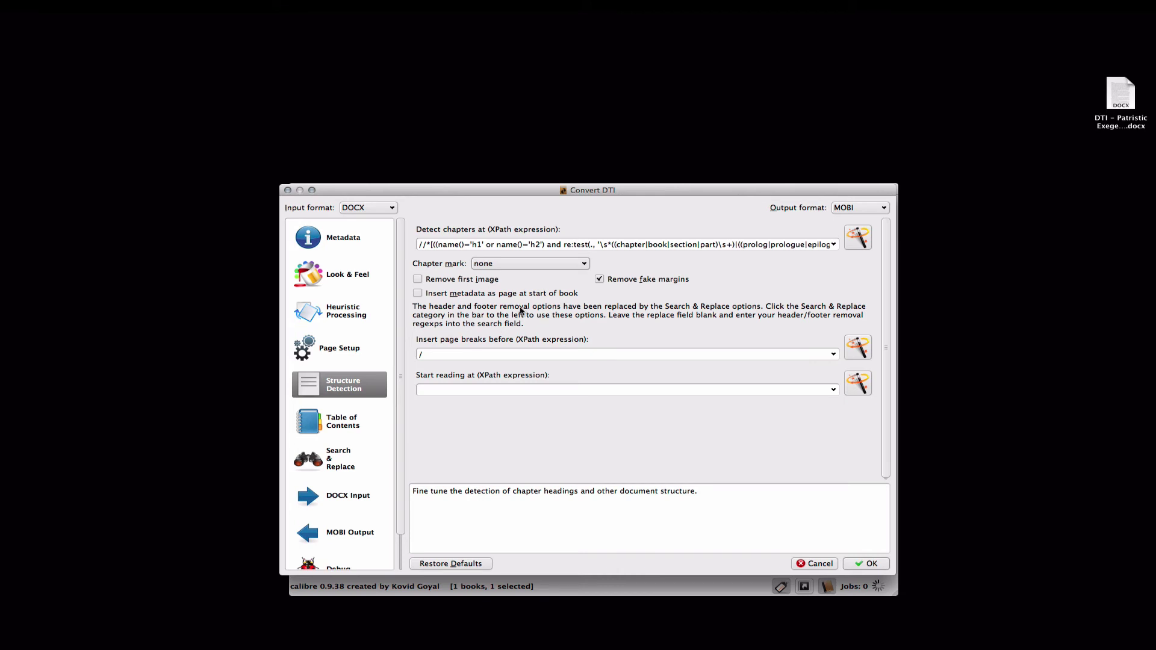
Step: Set the Level 1 TOC expression in the Table of Contents options to match h1 tags using the XPath wizard
left_click(336, 428)
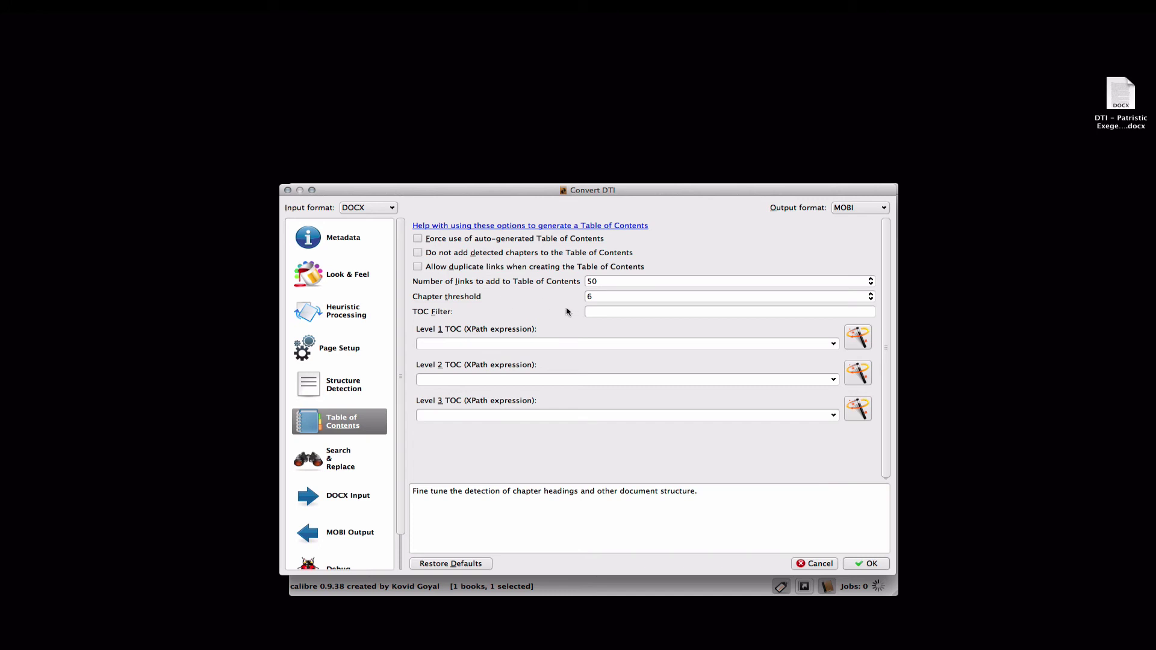
mouse_move(566, 311)
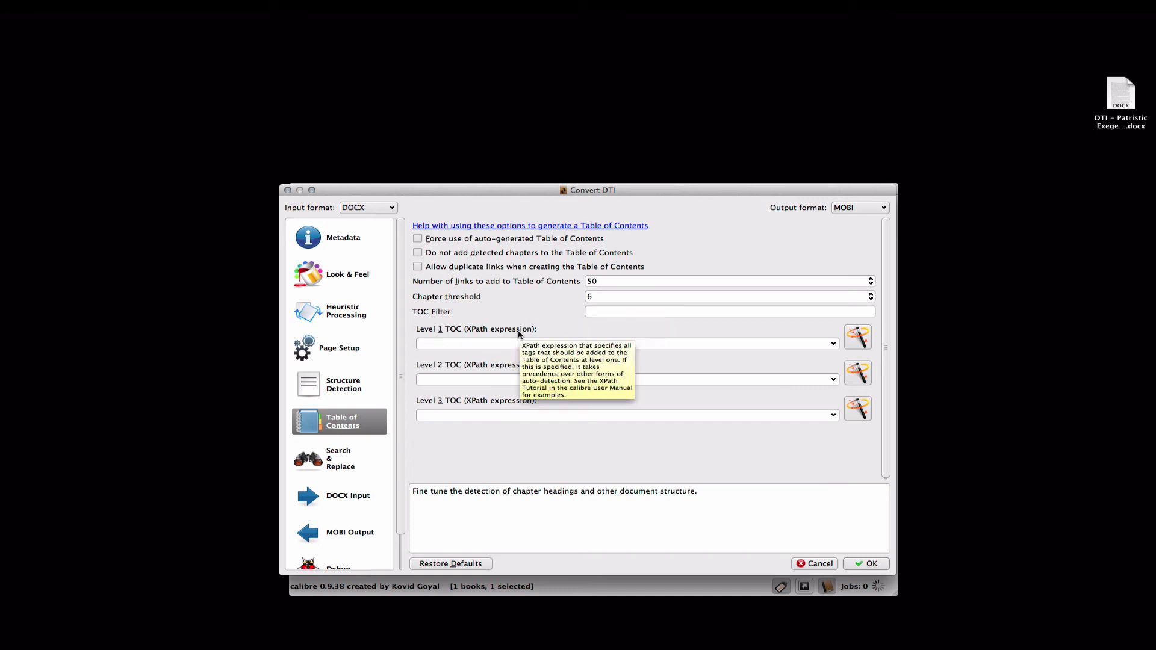
mouse_move(440, 335)
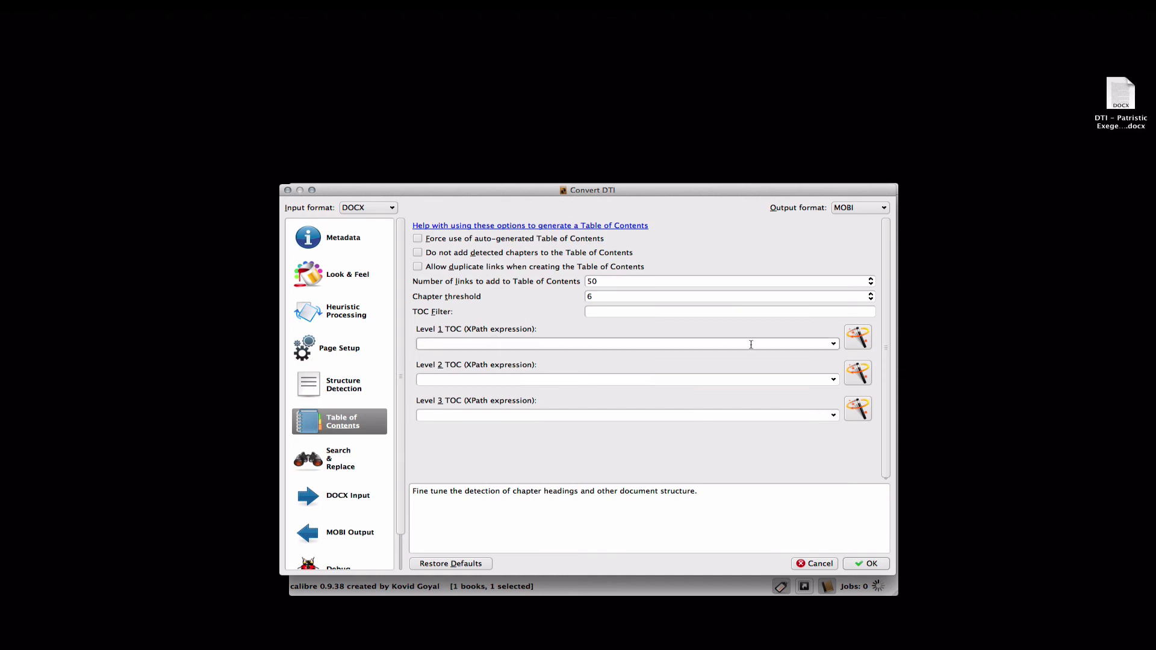
left_click(863, 339)
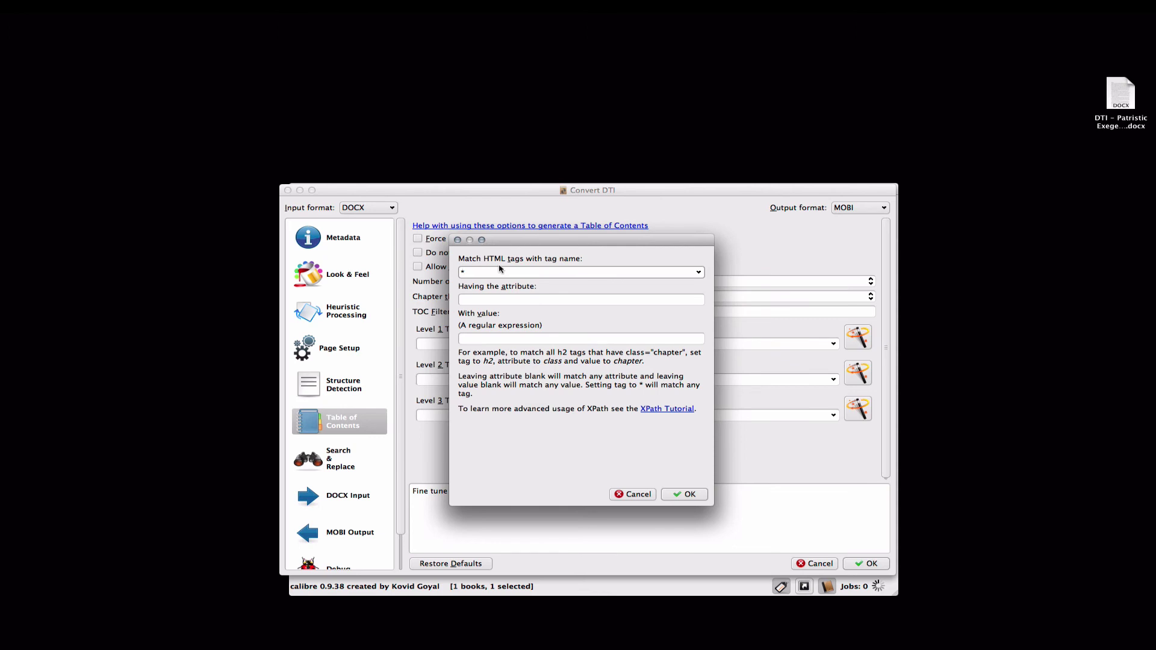
left_click(700, 273)
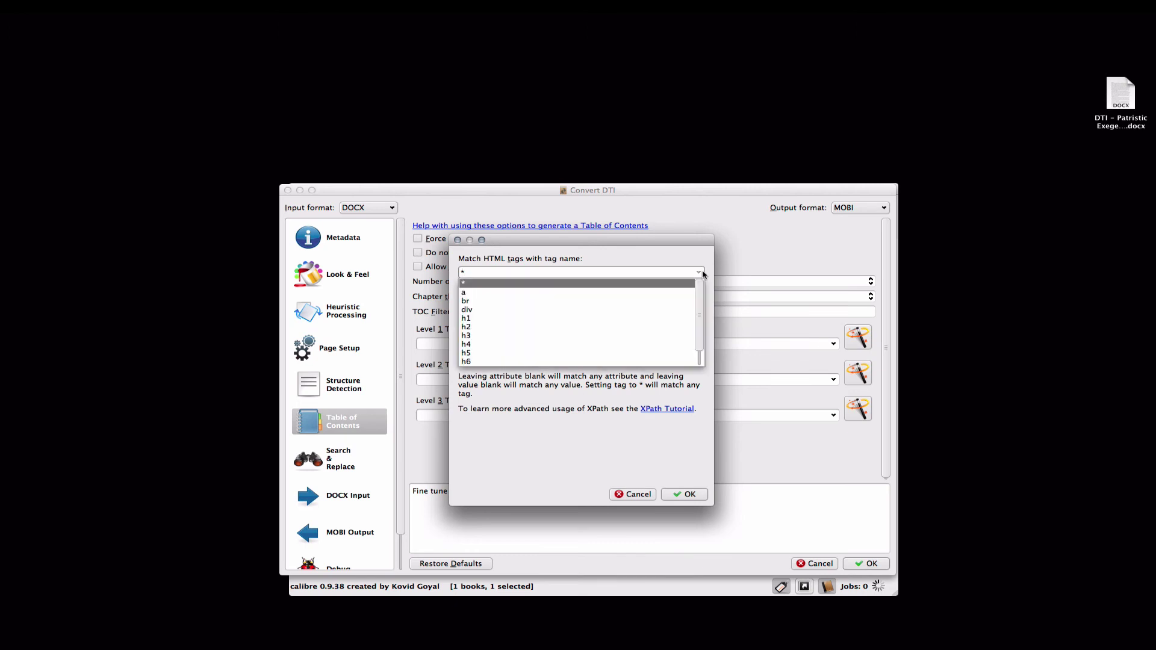
left_click(488, 321)
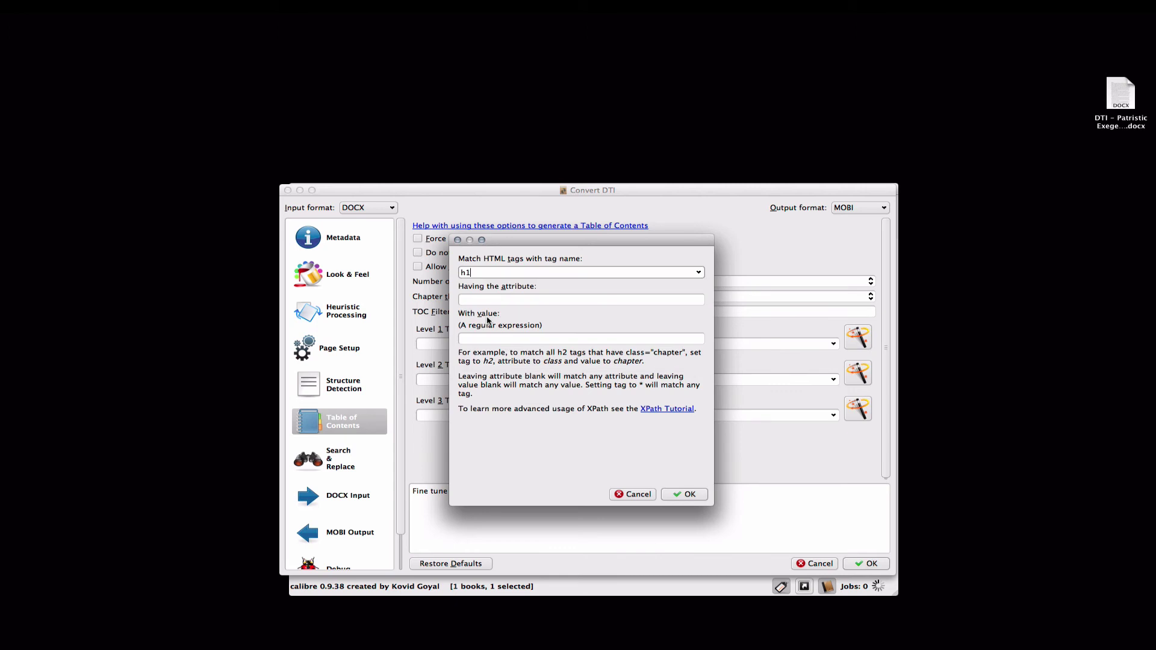
left_click(672, 495)
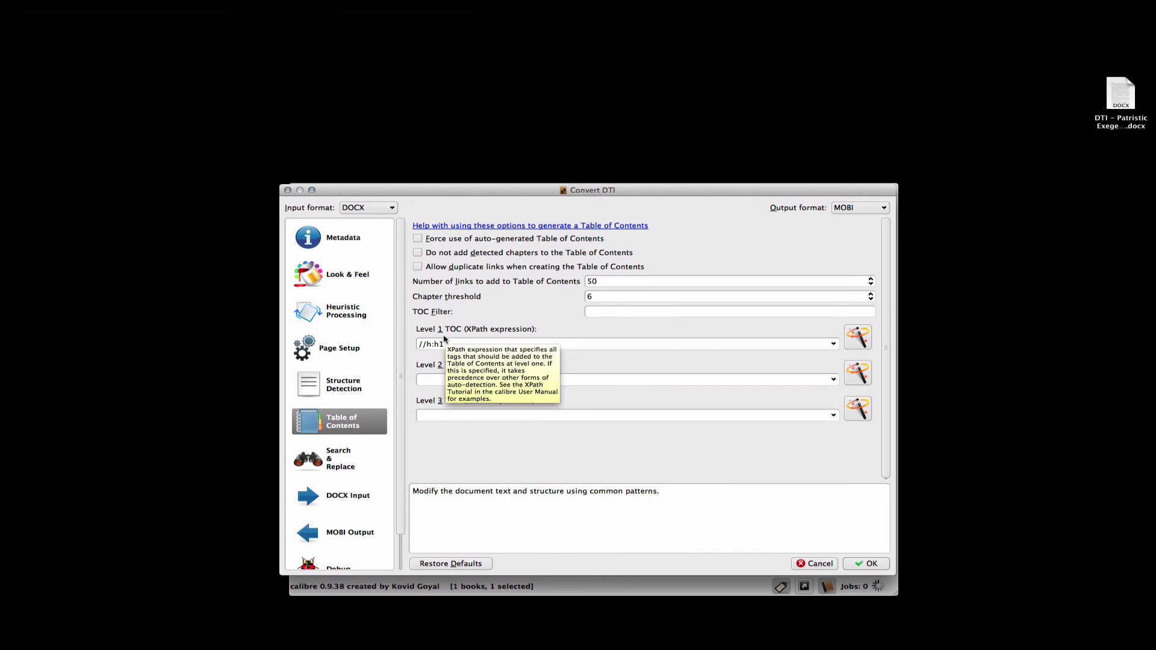
left_click(600, 376)
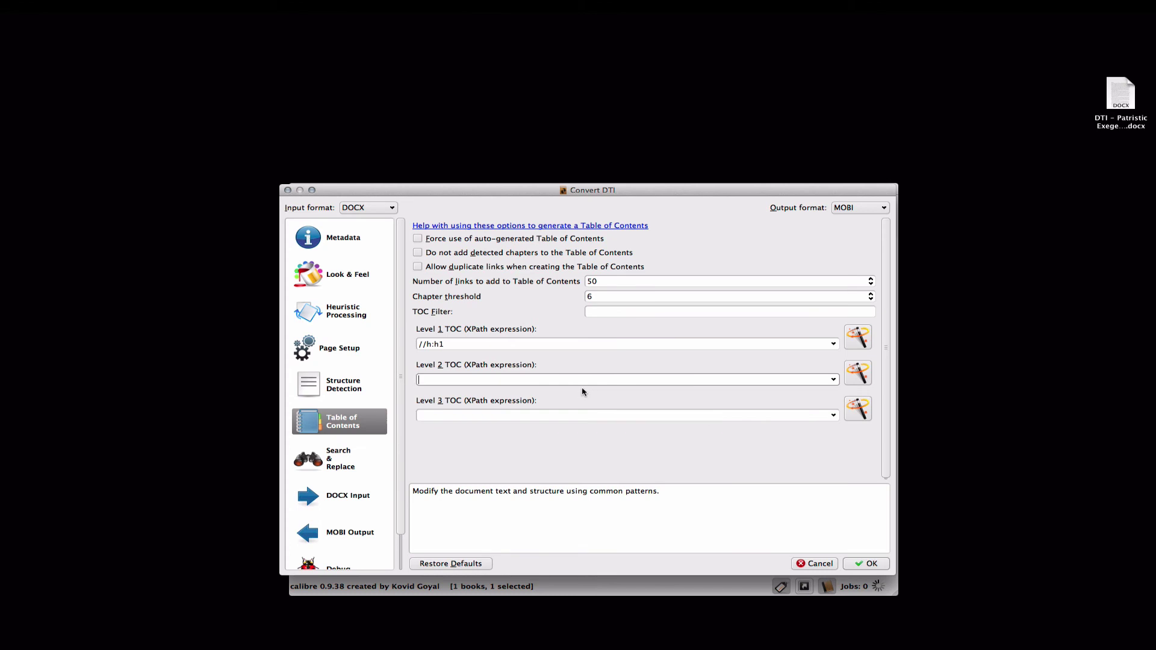
left_click(863, 379)
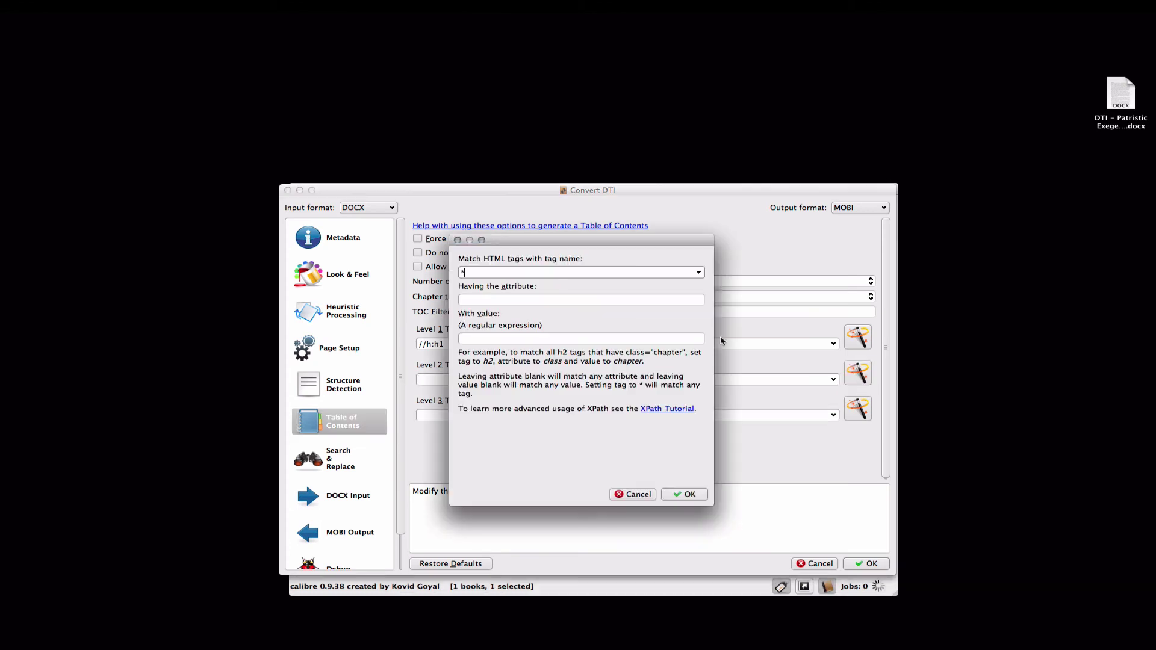
left_click(699, 272)
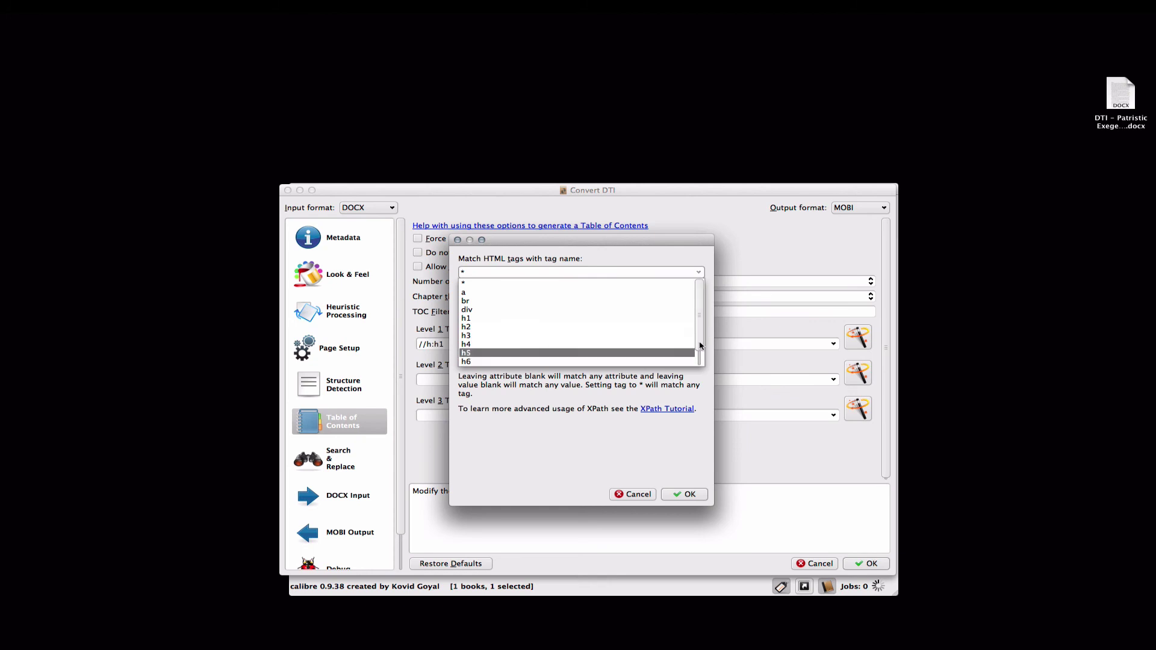
scroll(658, 343, "down", 2)
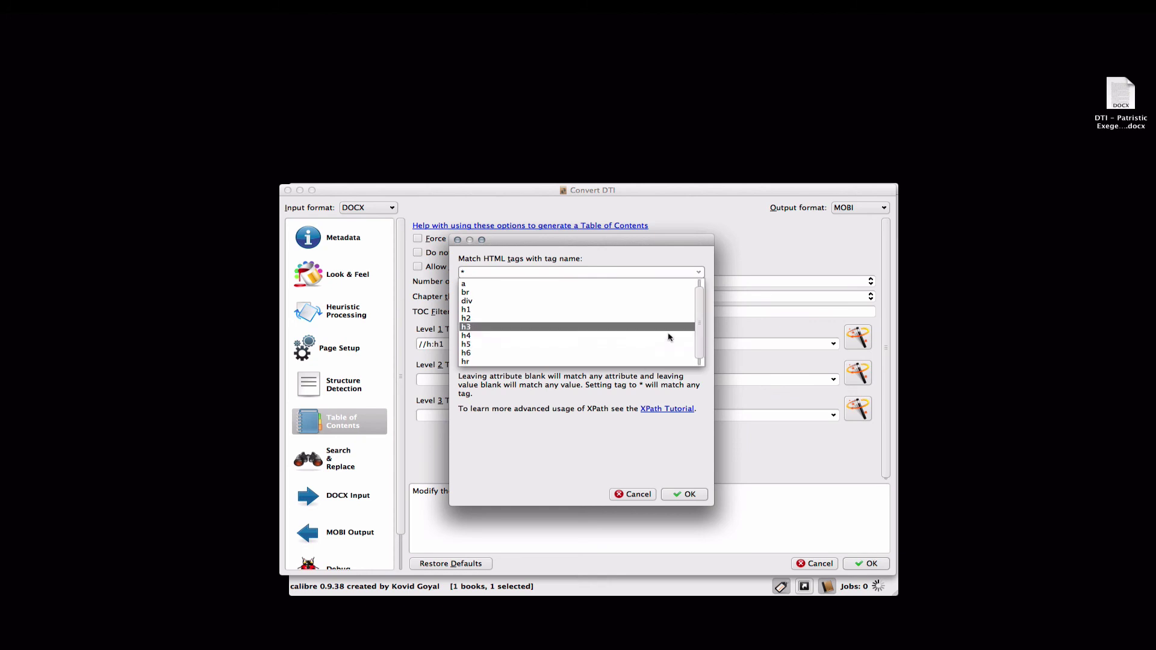
left_click(659, 456)
left_click(631, 494)
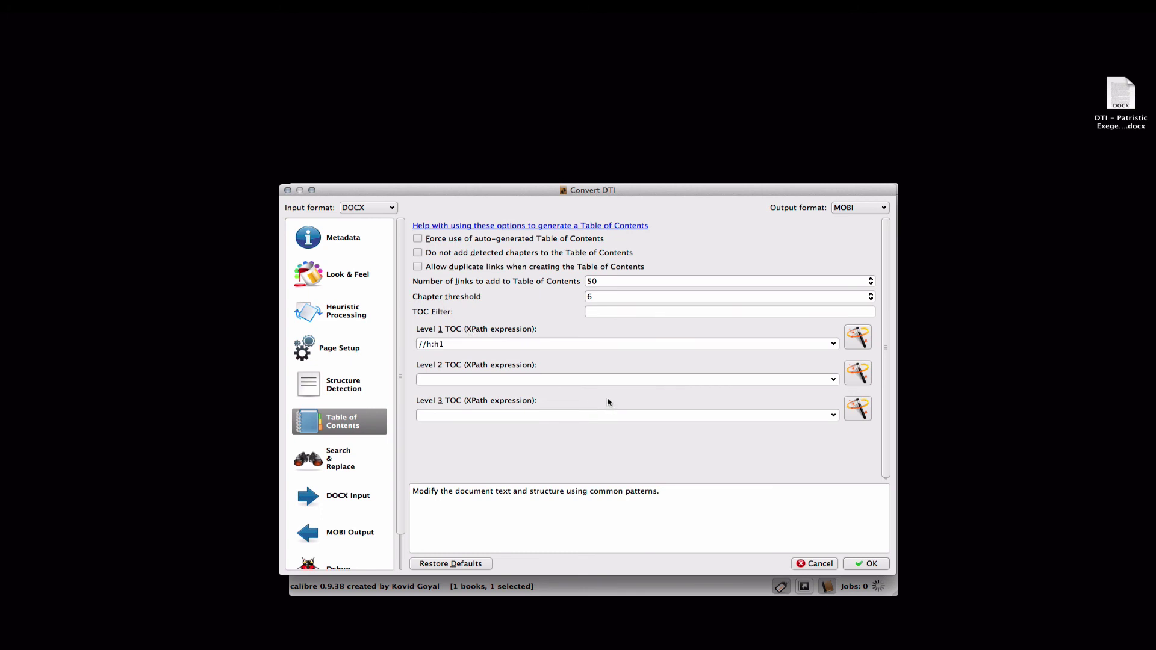
Step: Run the DTI book's DOCX-to-MOBI conversion with the current settings, and email the converted book to the configured Kindle address
scroll(307, 460, "down", 1)
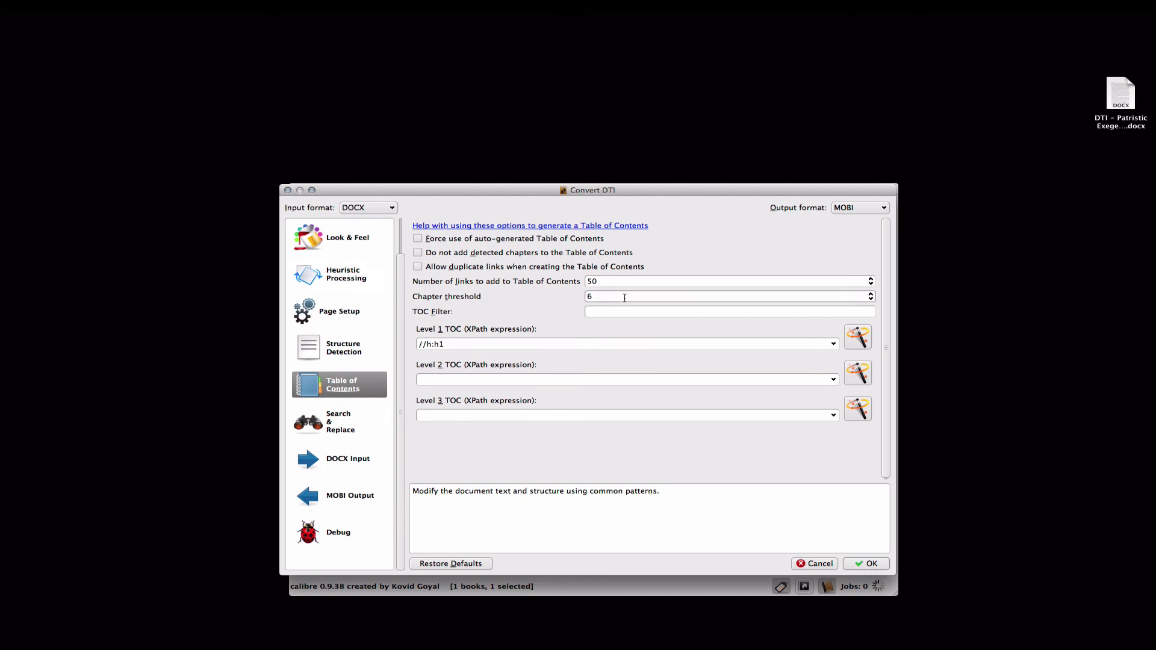
left_click(873, 566)
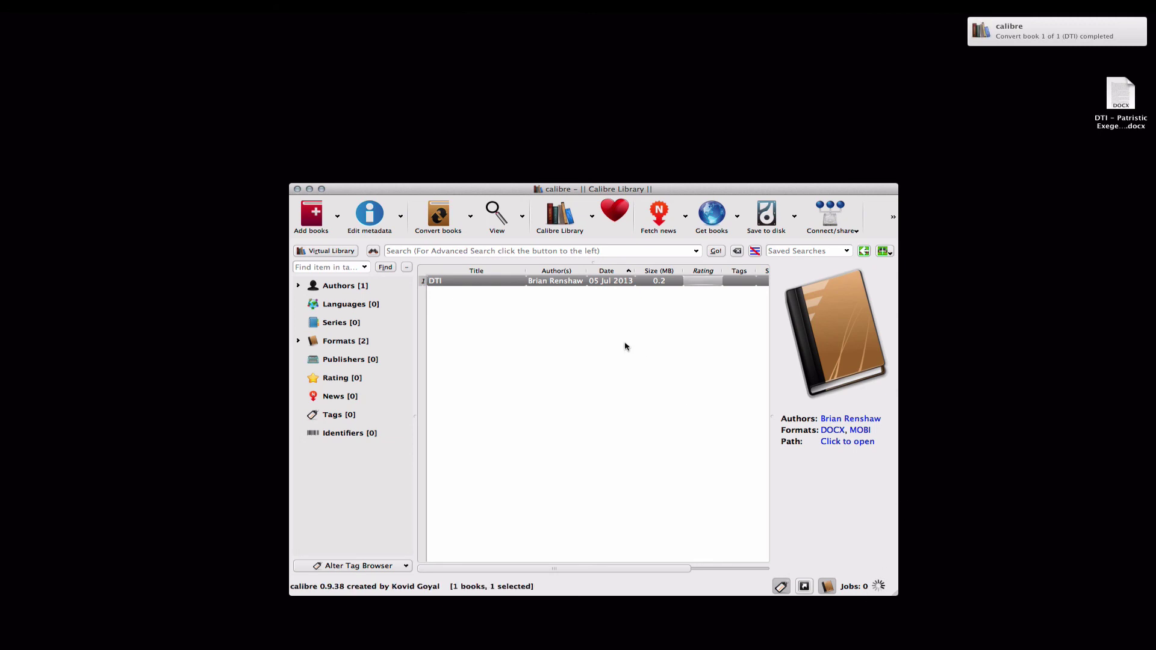
right_click(620, 284)
left_click(568, 327)
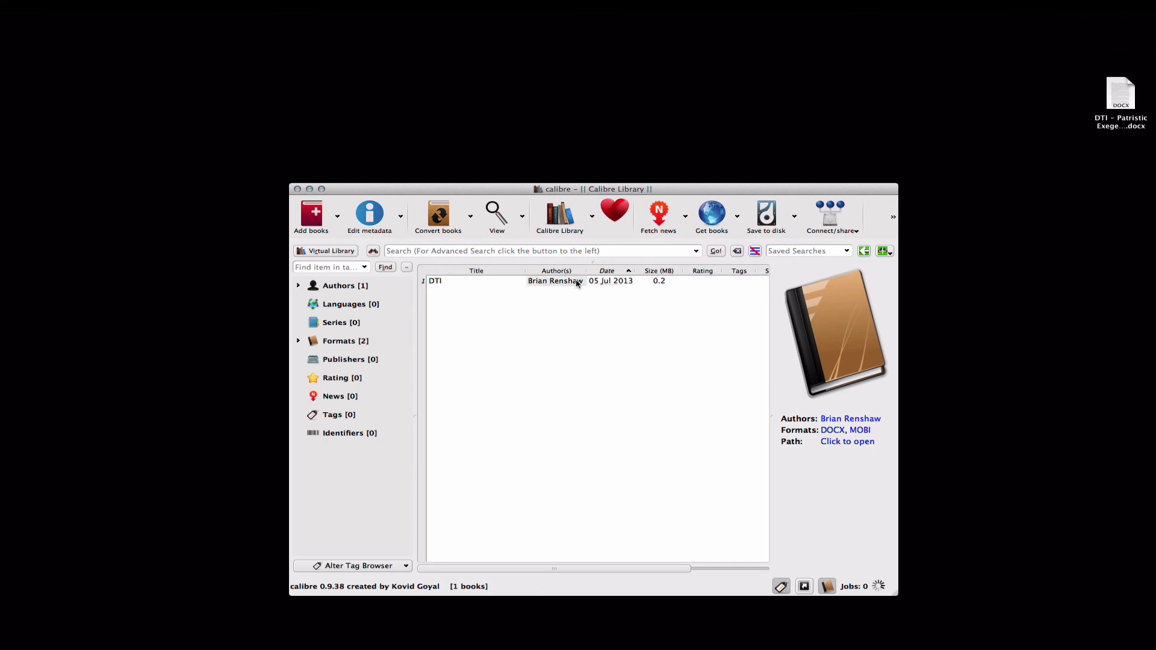
right_click(485, 283)
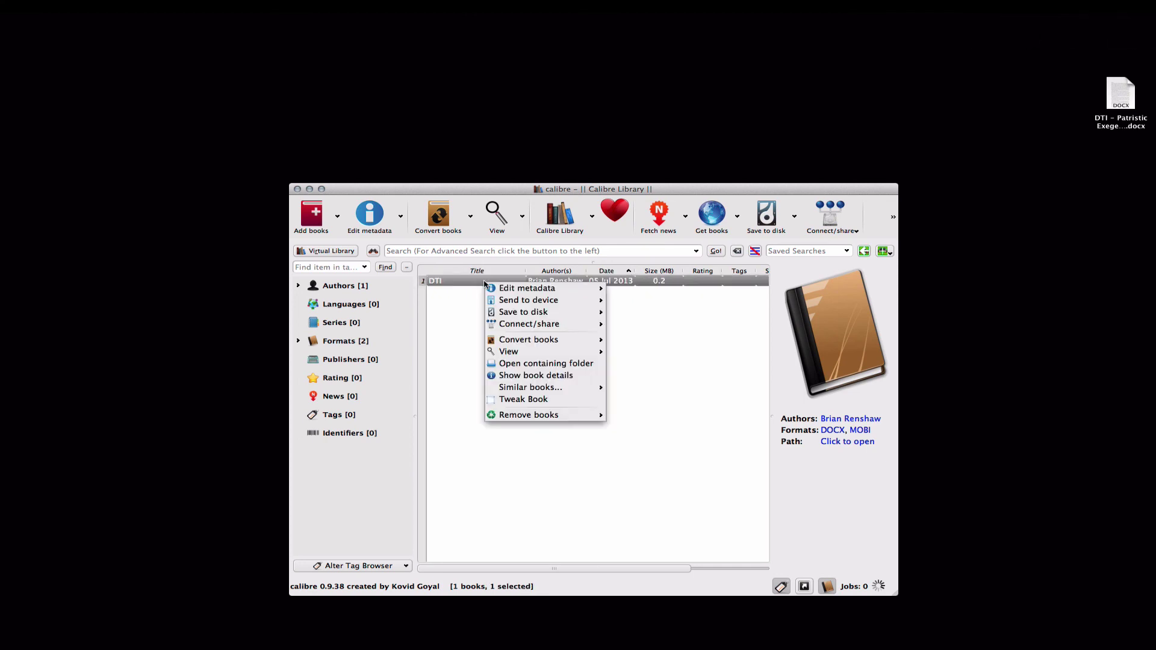
mouse_move(579, 328)
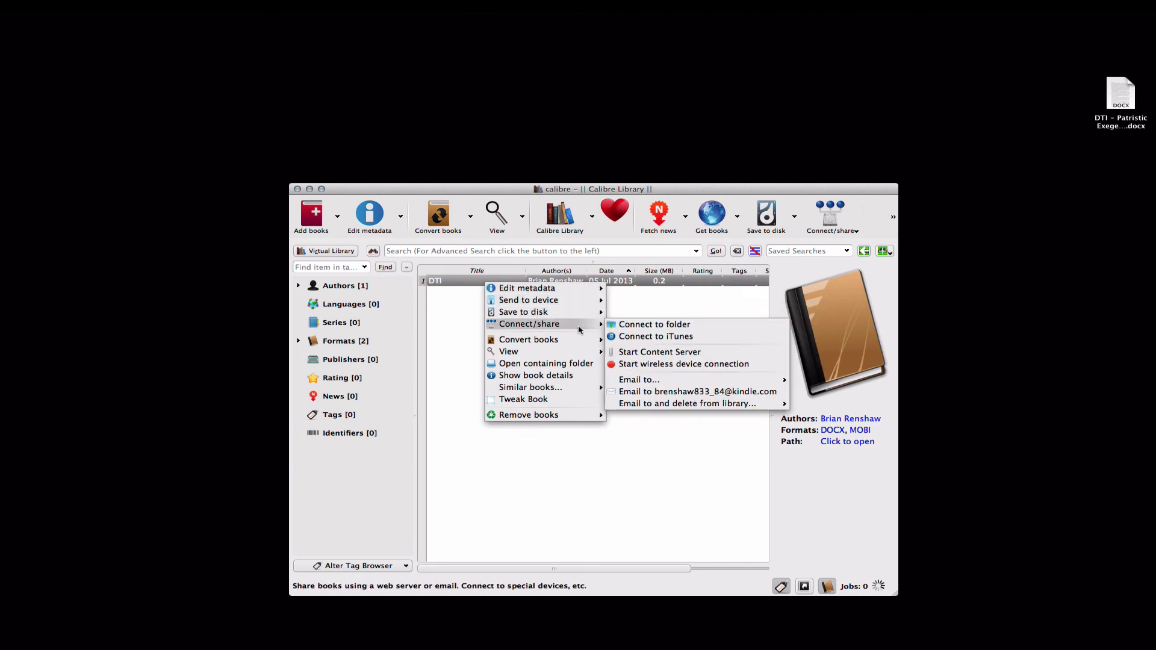
left_click(771, 394)
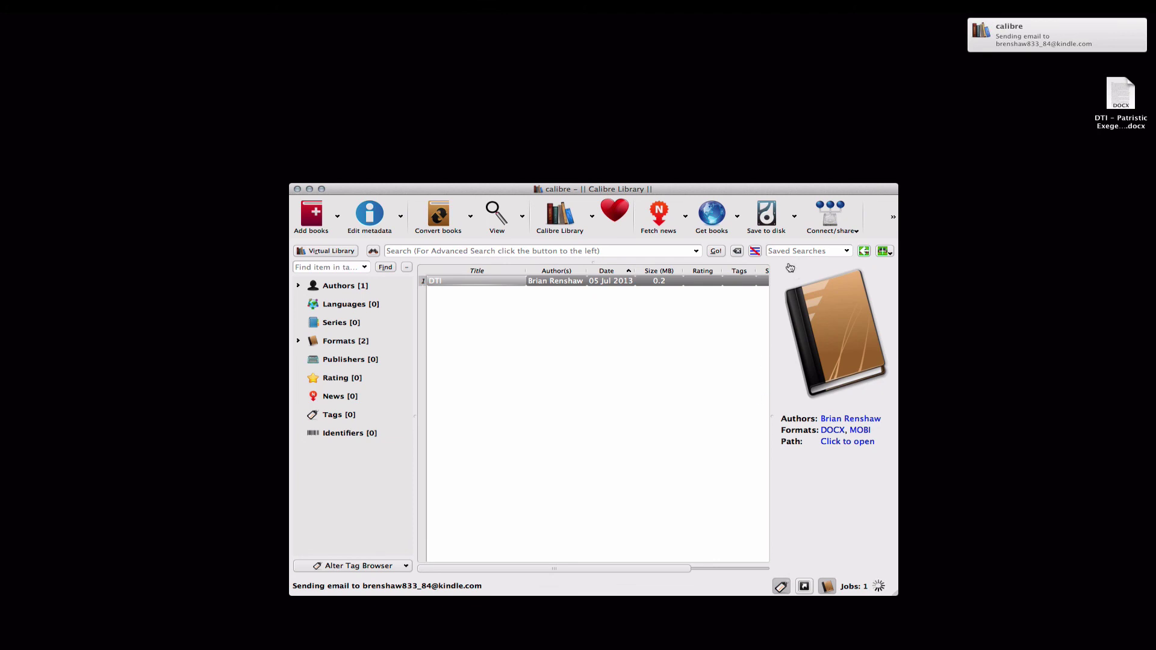